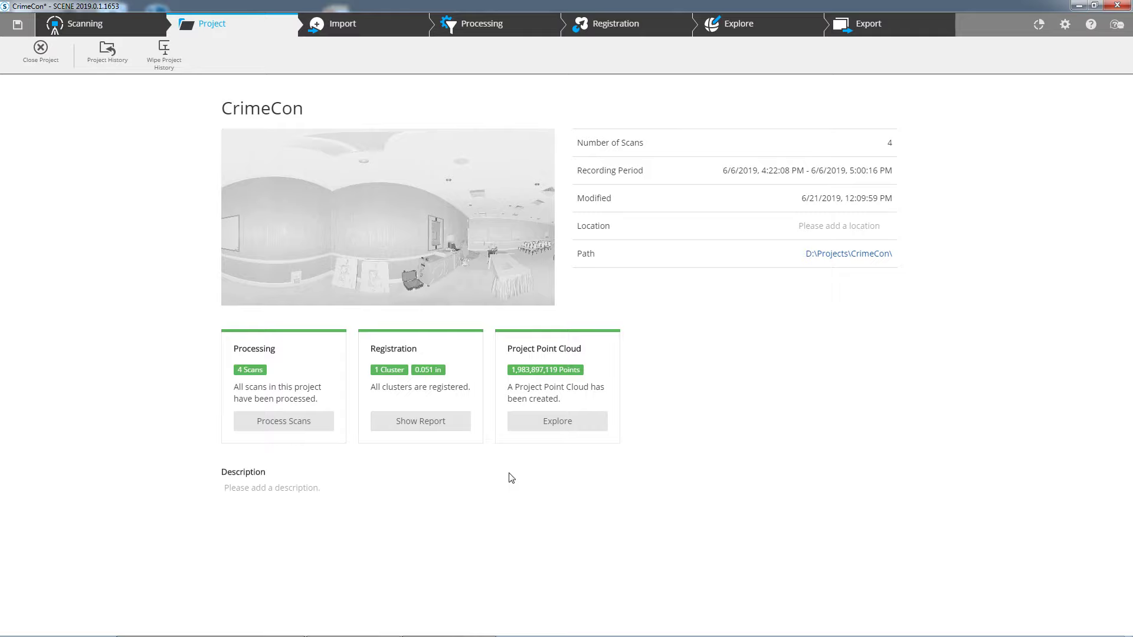
- Review the files in the Videos and Pictures libraries in Windows Explorer and return to the CrimeCon project overview in SCENE
mouse_move(266, 225)
mouse_move(413, 240)
click(860, 256)
click(859, 254)
click(211, 26)
key(alt+Tab)
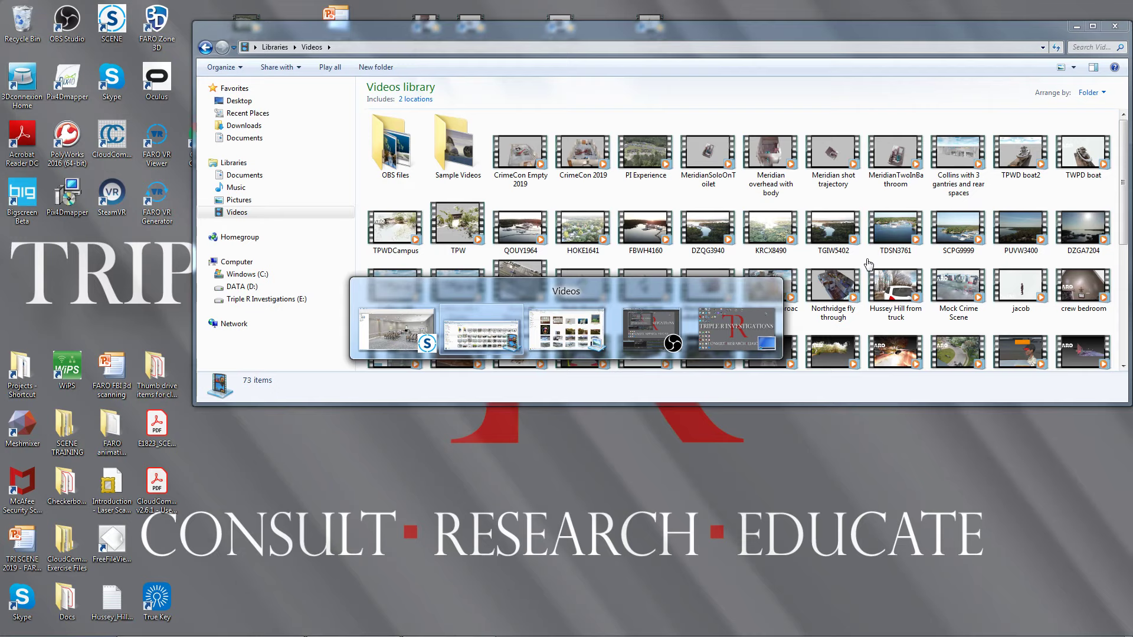
key(alt+Tab)
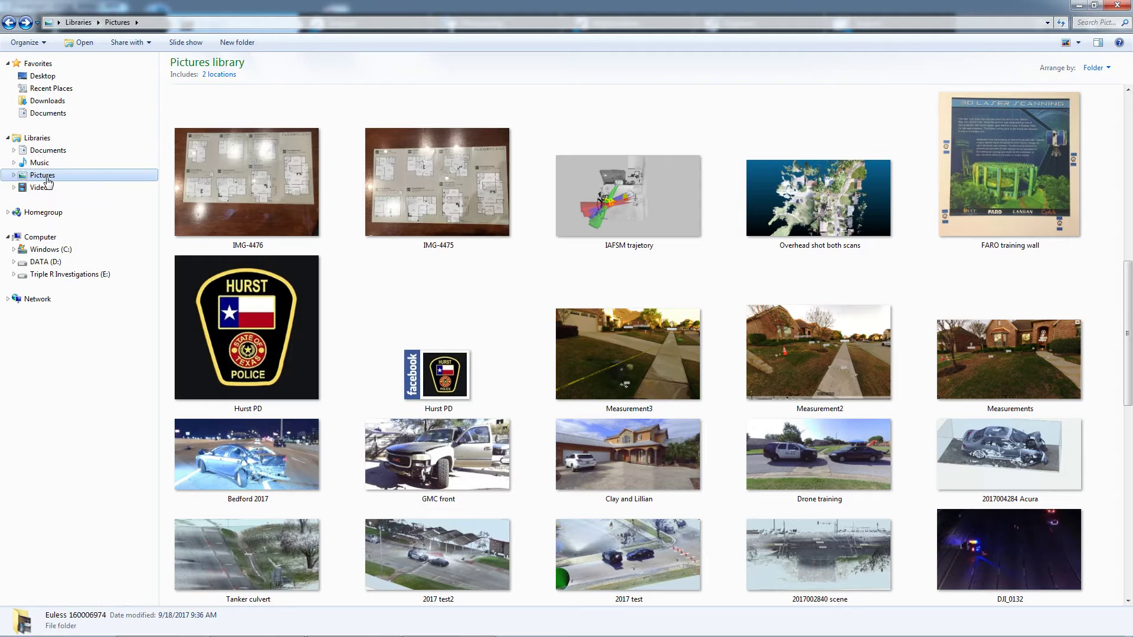
key(alt+Tab)
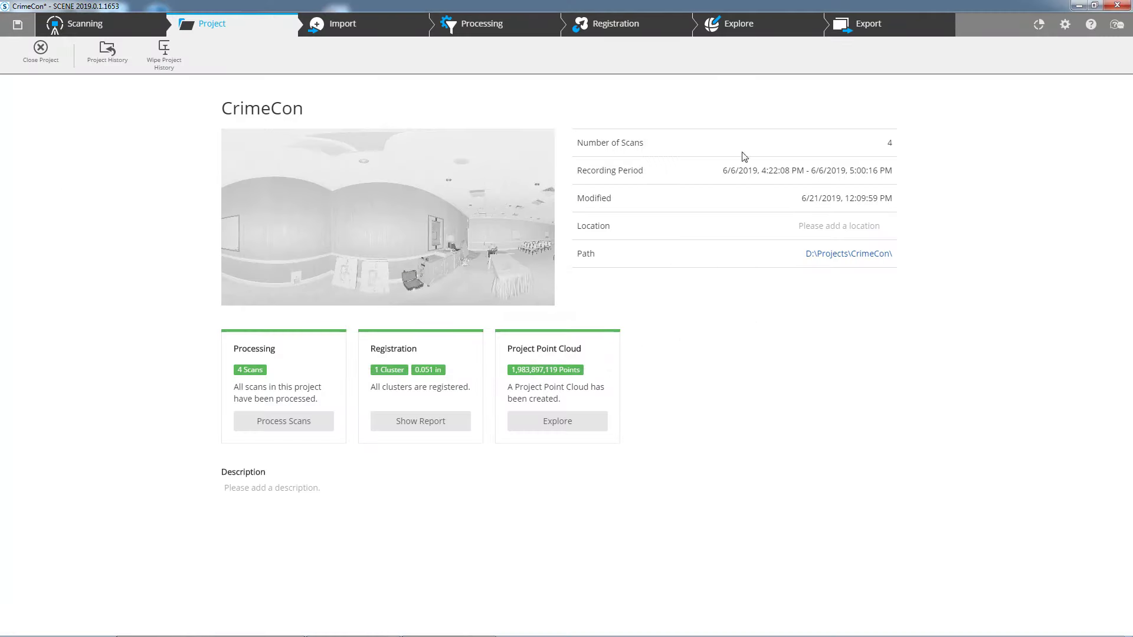
- Display the CrimeCon point cloud in the Explore 3D view and dismiss the clipping box's context options
click(731, 25)
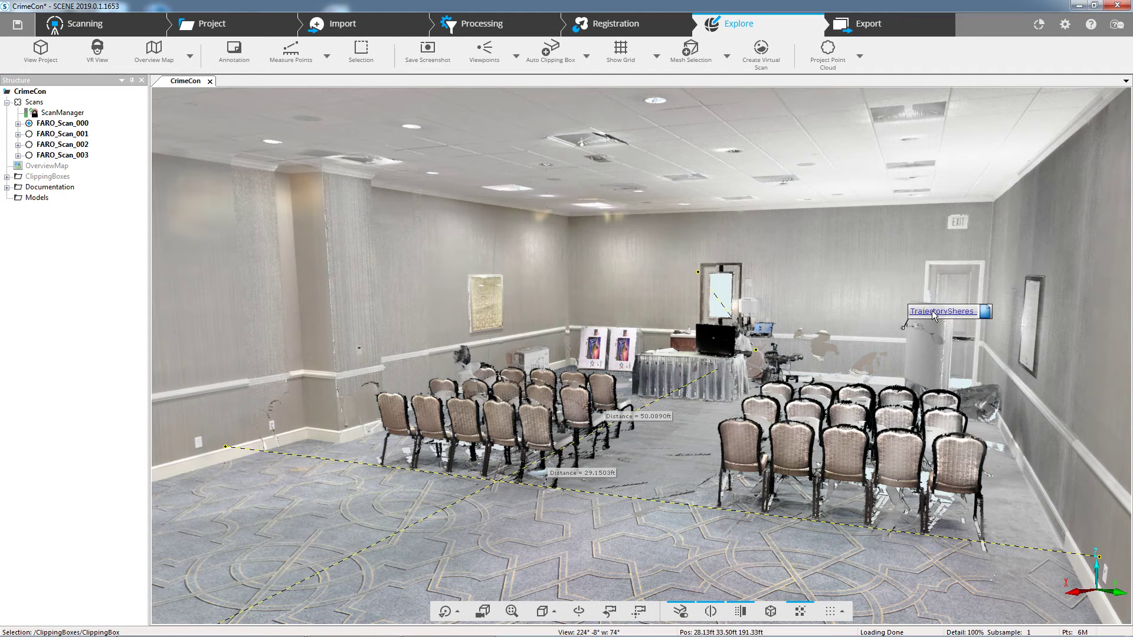
right_click(715, 341)
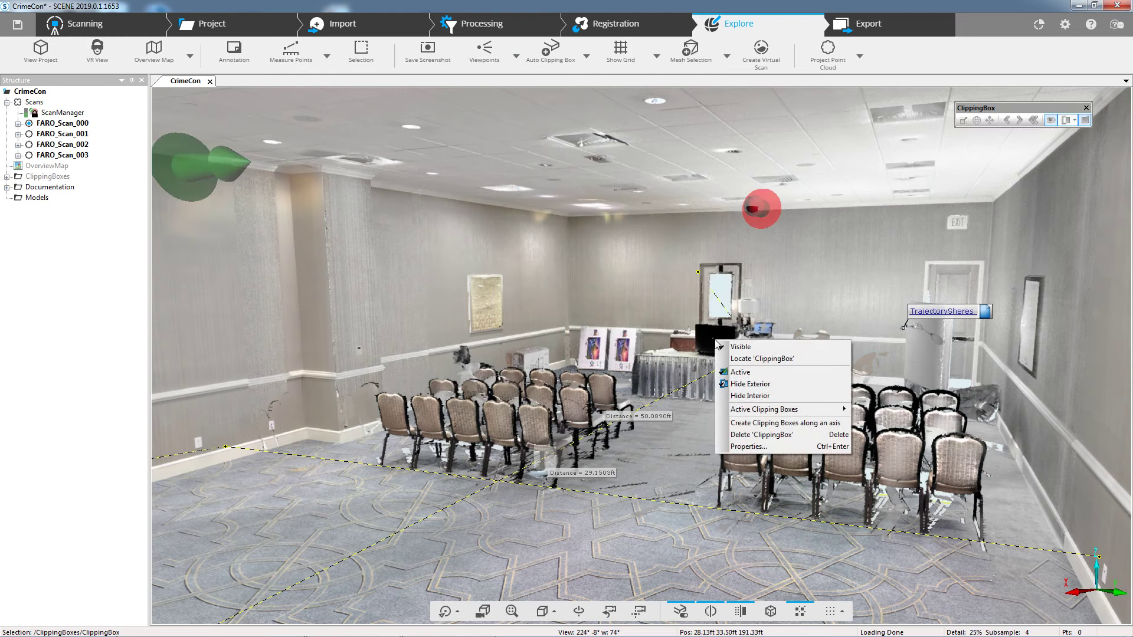
click(667, 306)
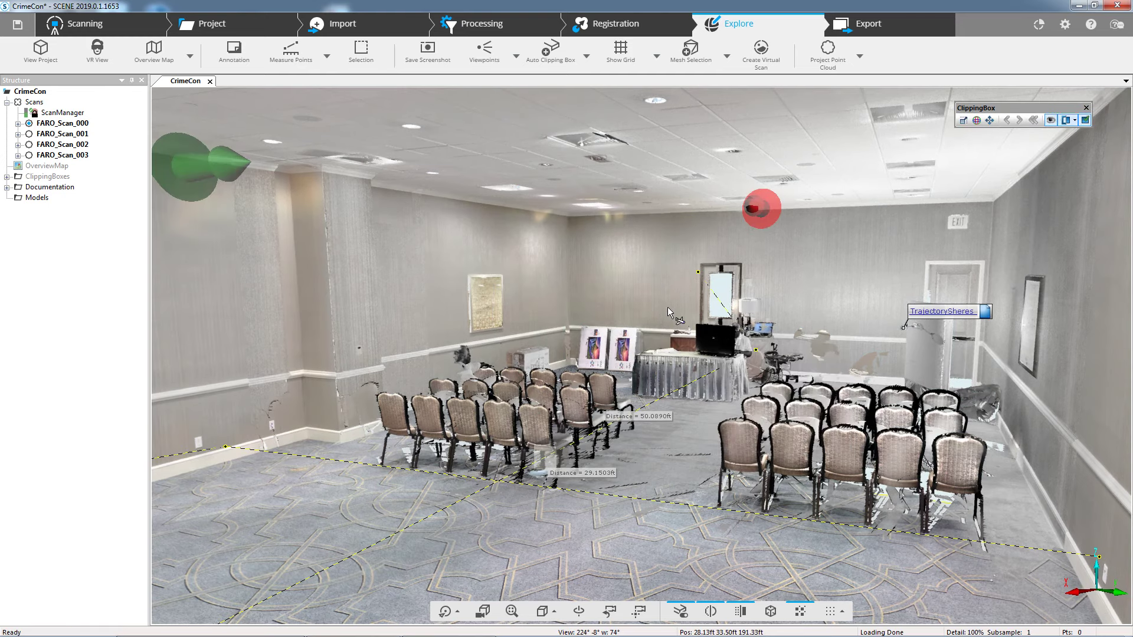
click(667, 307)
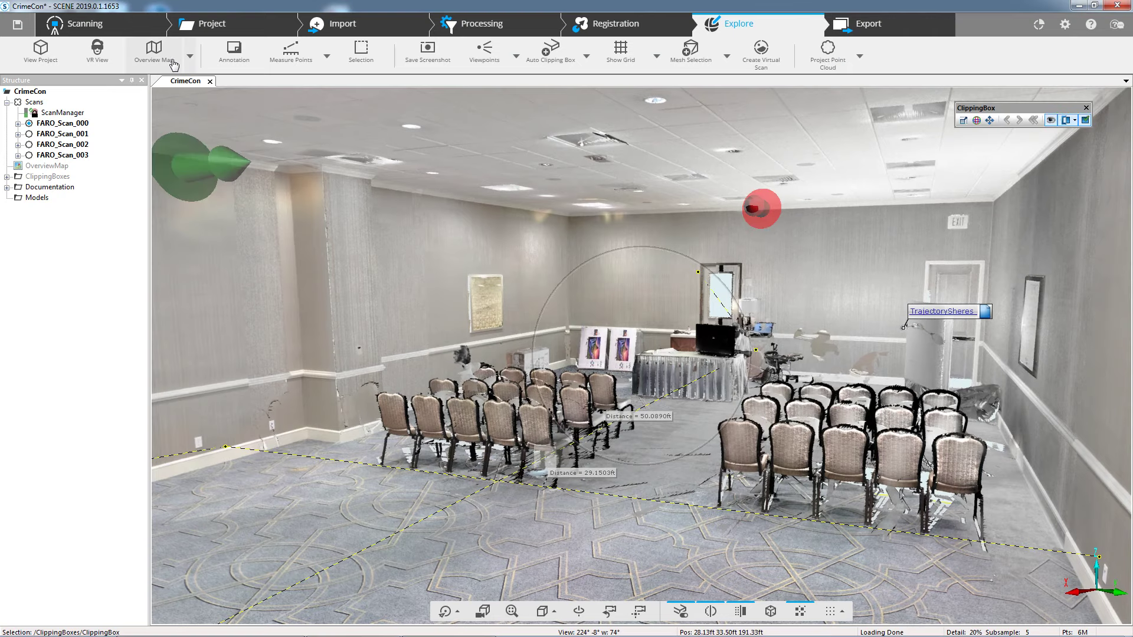
- Create a new annotation anchored on the laptop on the table at the front of the room
click(234, 58)
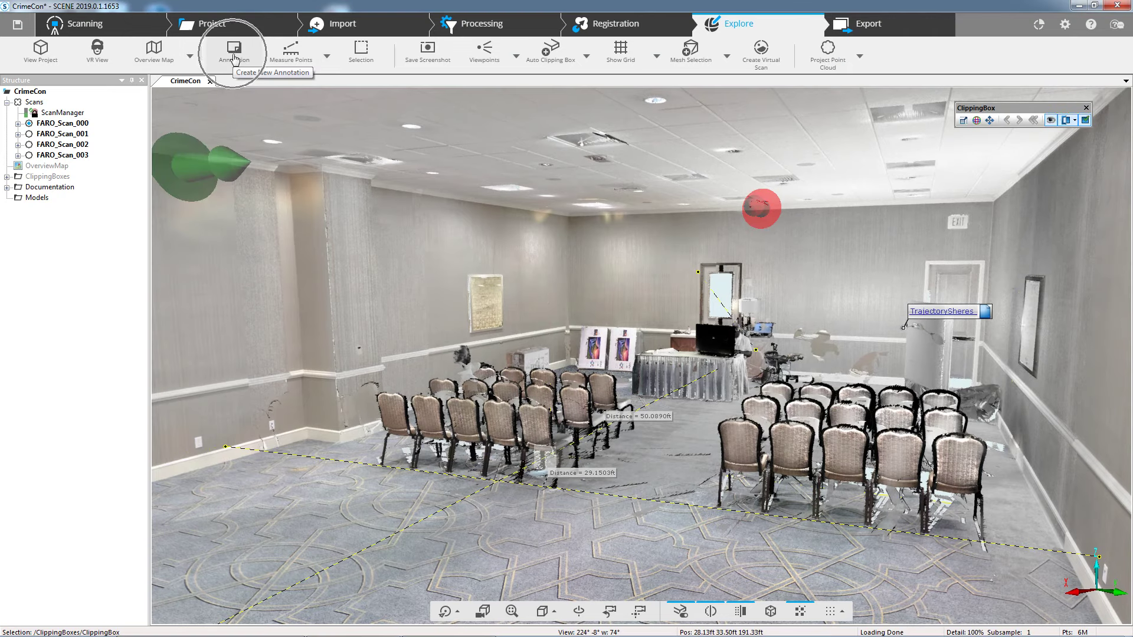
click(235, 58)
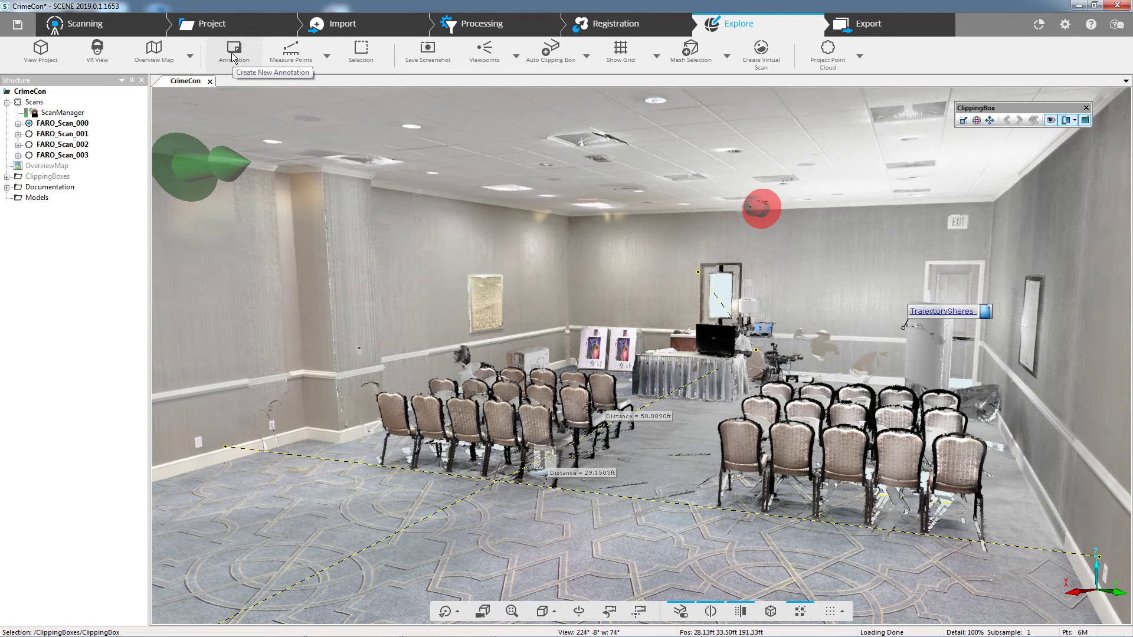
click(233, 57)
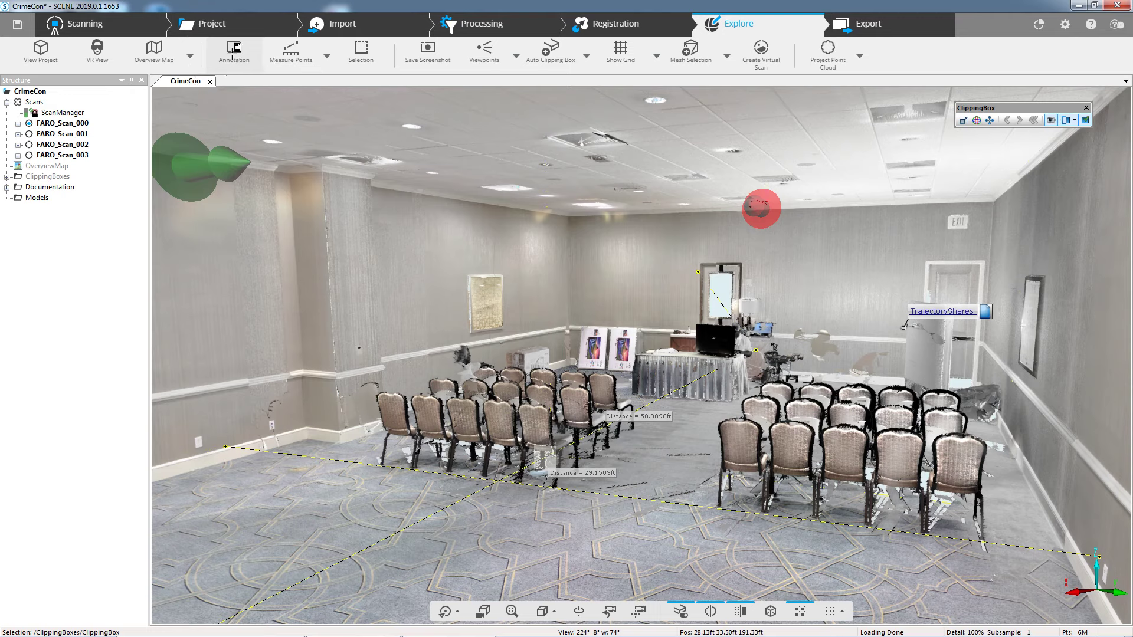
click(273, 167)
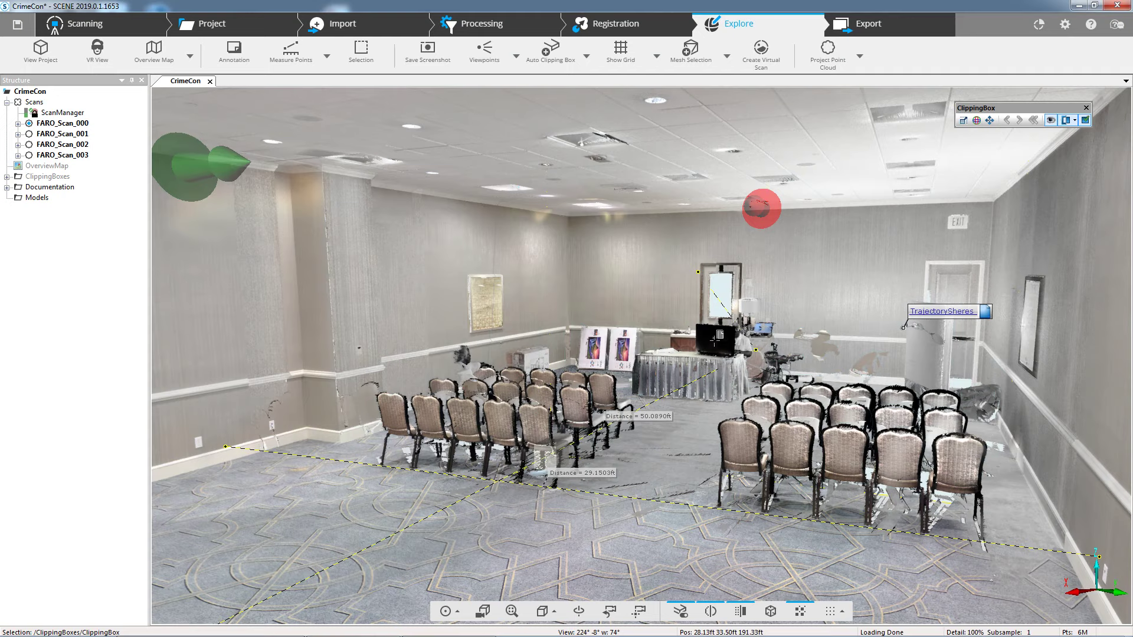
key(ctrl)
key(ctrl)
click(727, 340)
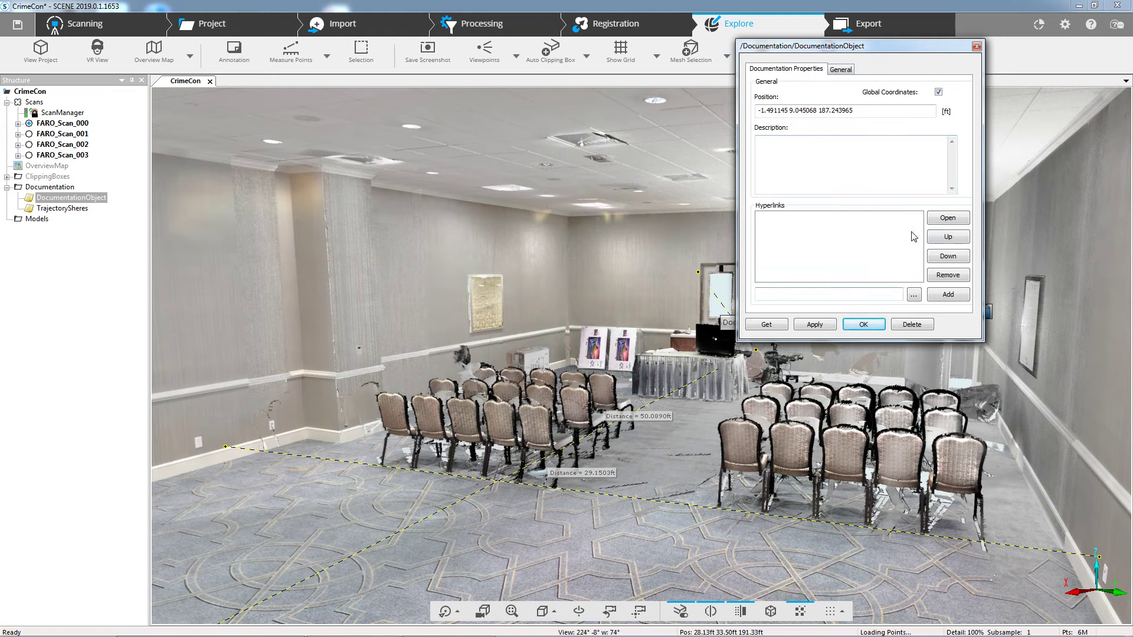
key(ctrl)
key(ctrl)
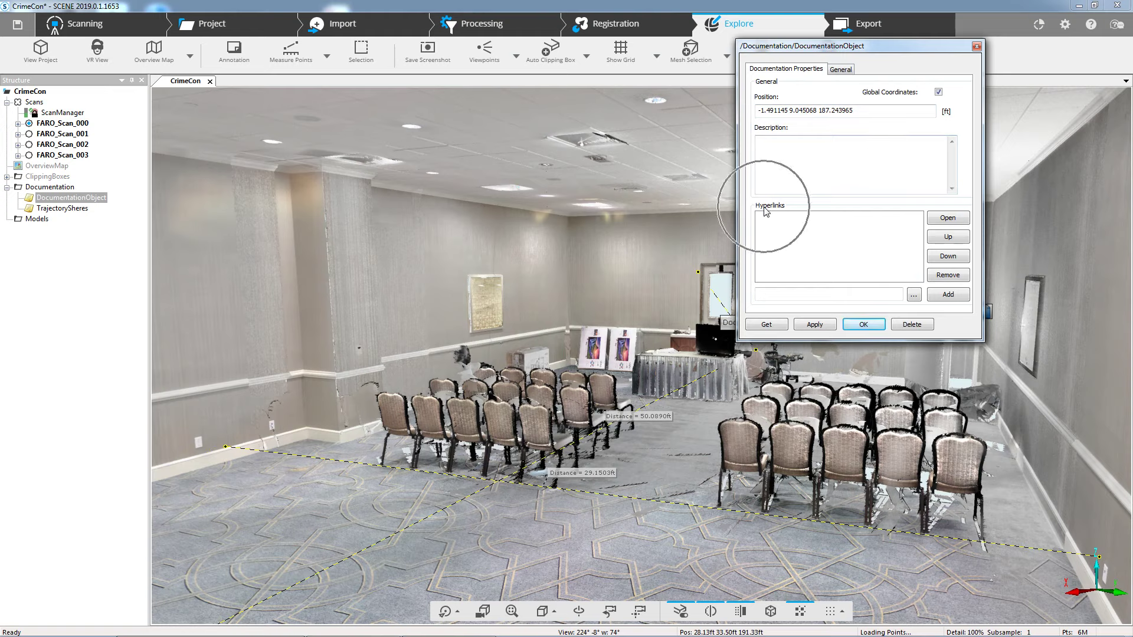
- Name the laptop annotation "video" and enter "short video" as its description
click(840, 69)
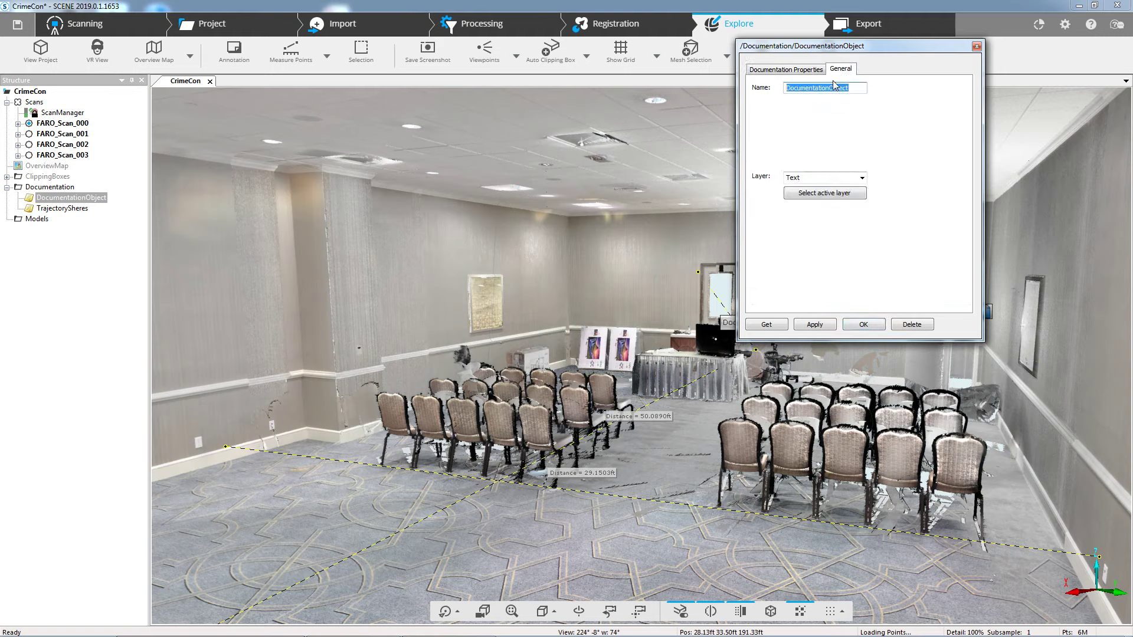
text(video)
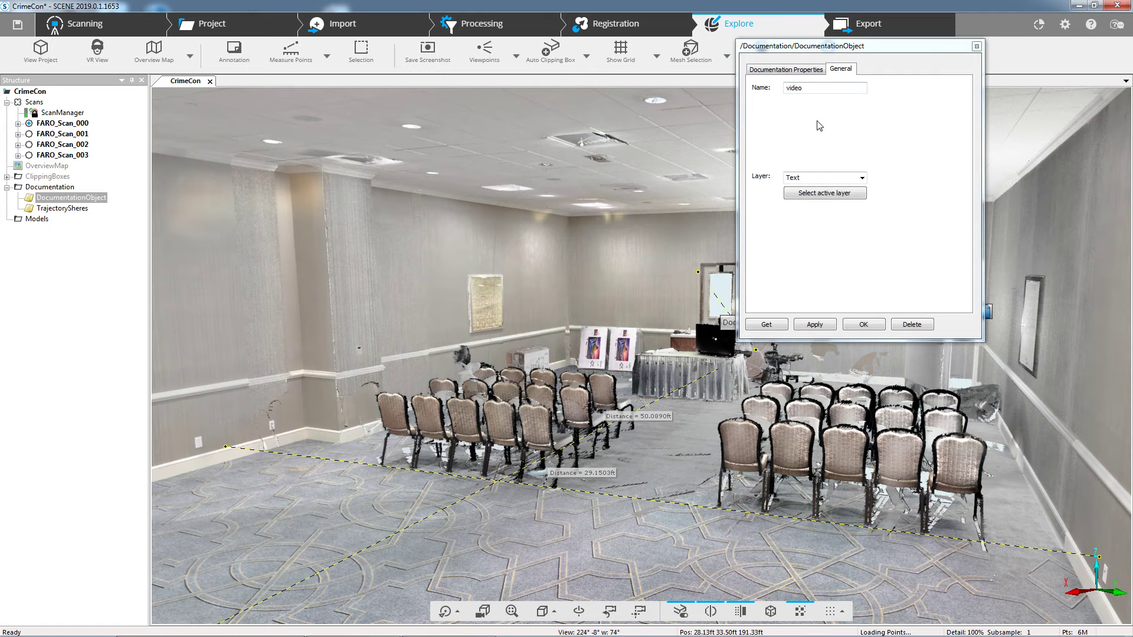
click(784, 72)
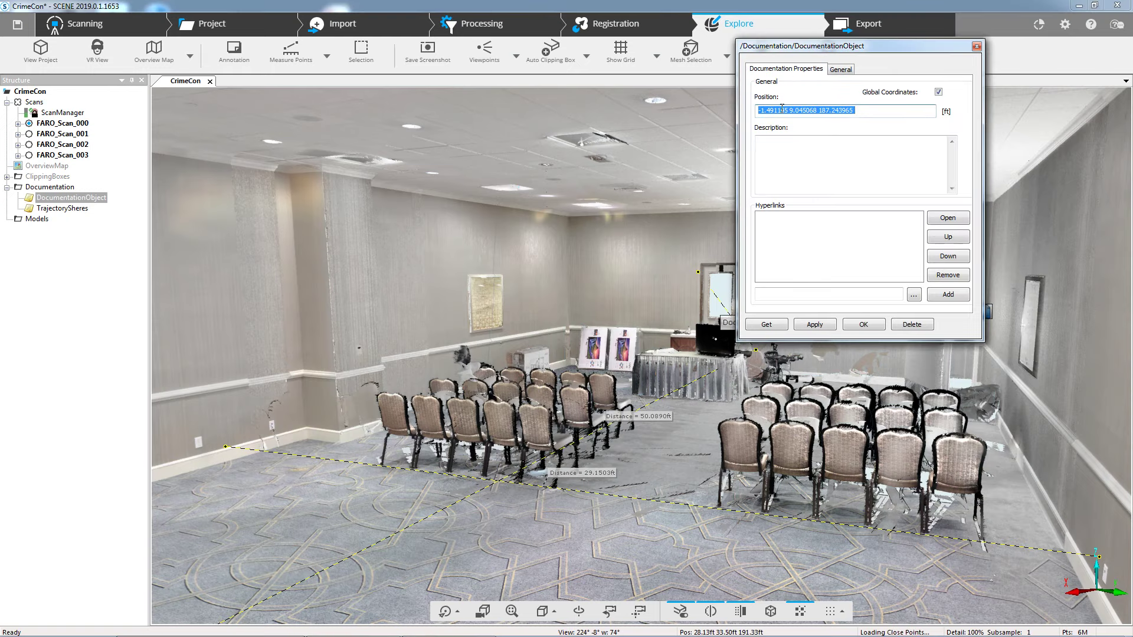
click(775, 150)
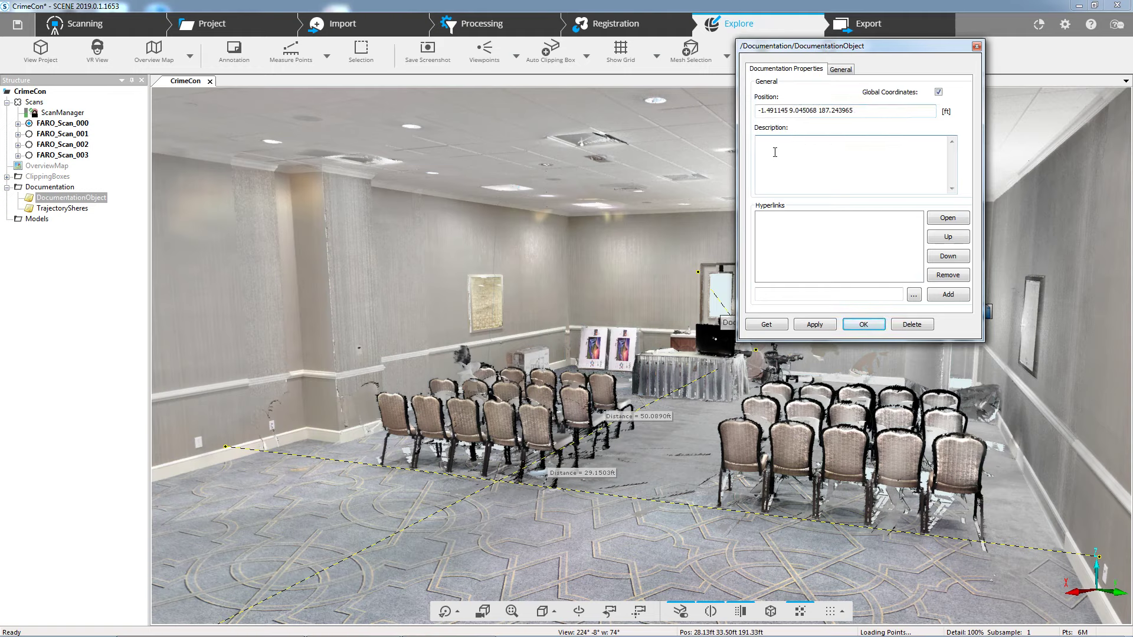
text(short video)
- Browse for the FBWH4160.MOV video file to link to the annotation
click(771, 211)
click(914, 295)
click(913, 297)
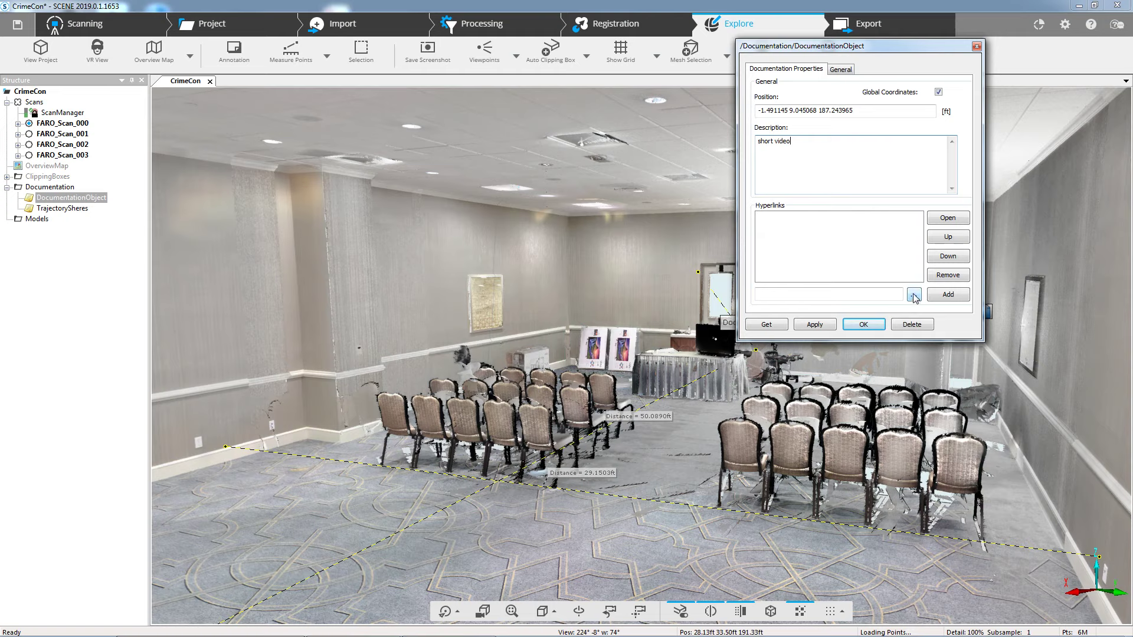
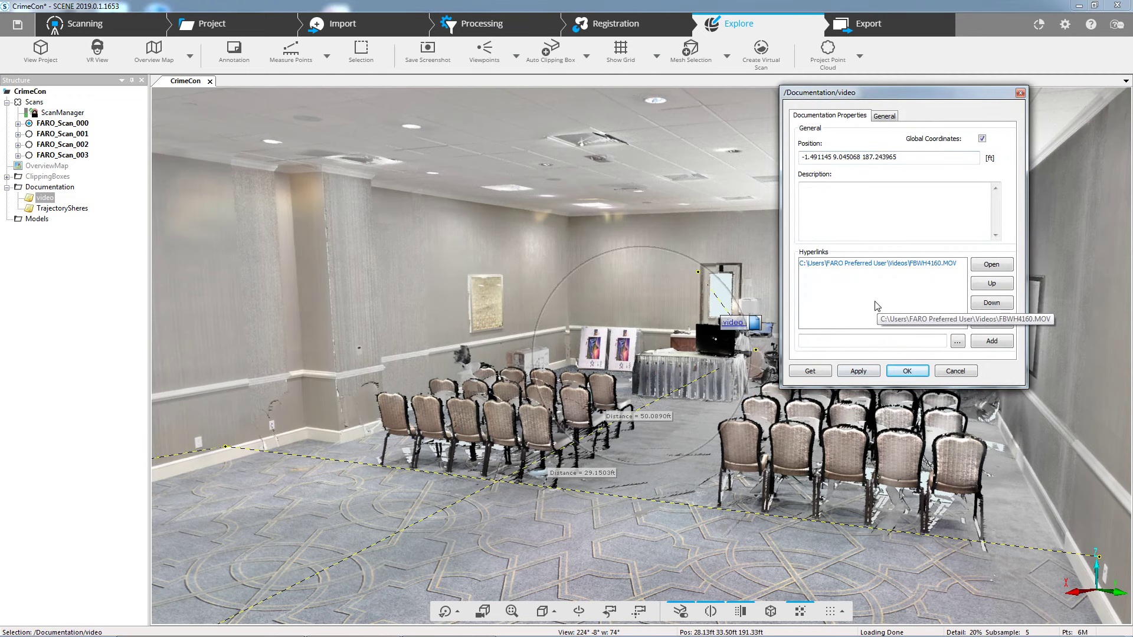
- Play the linked FBWH4160.MOV video to test the hyperlink, close the player and accept the annotation's properties
double_click(871, 264)
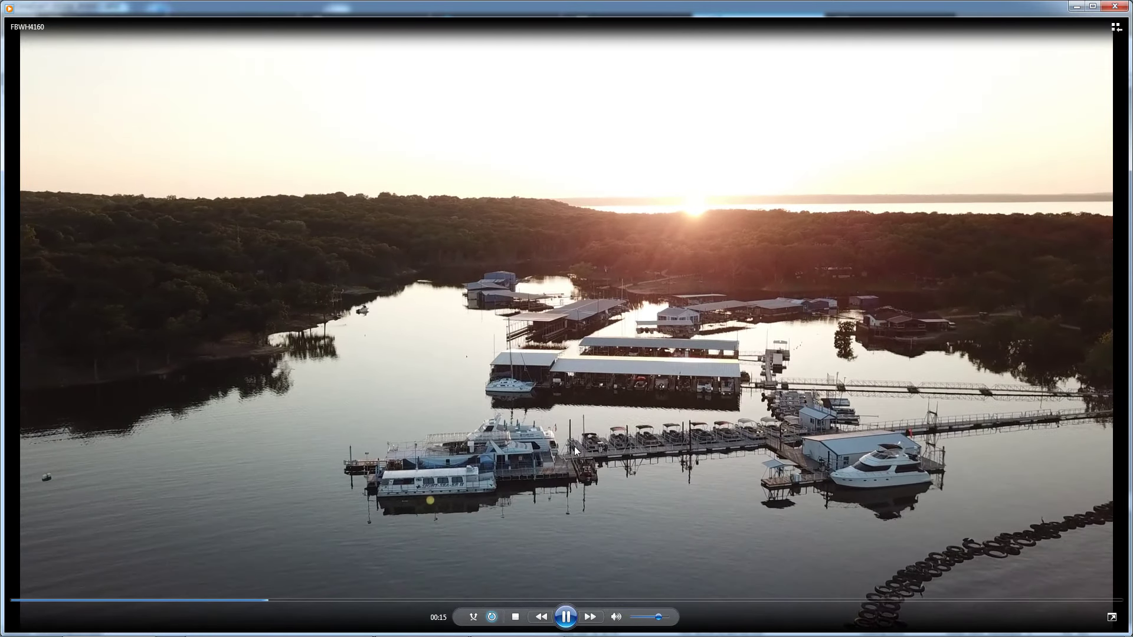
click(565, 617)
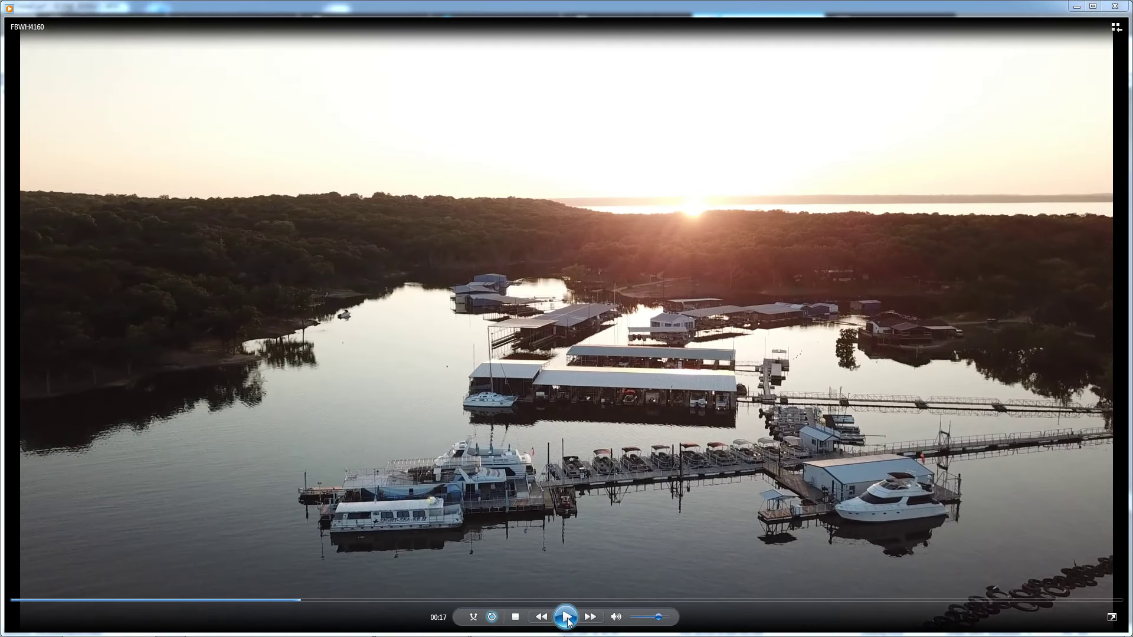
click(1113, 7)
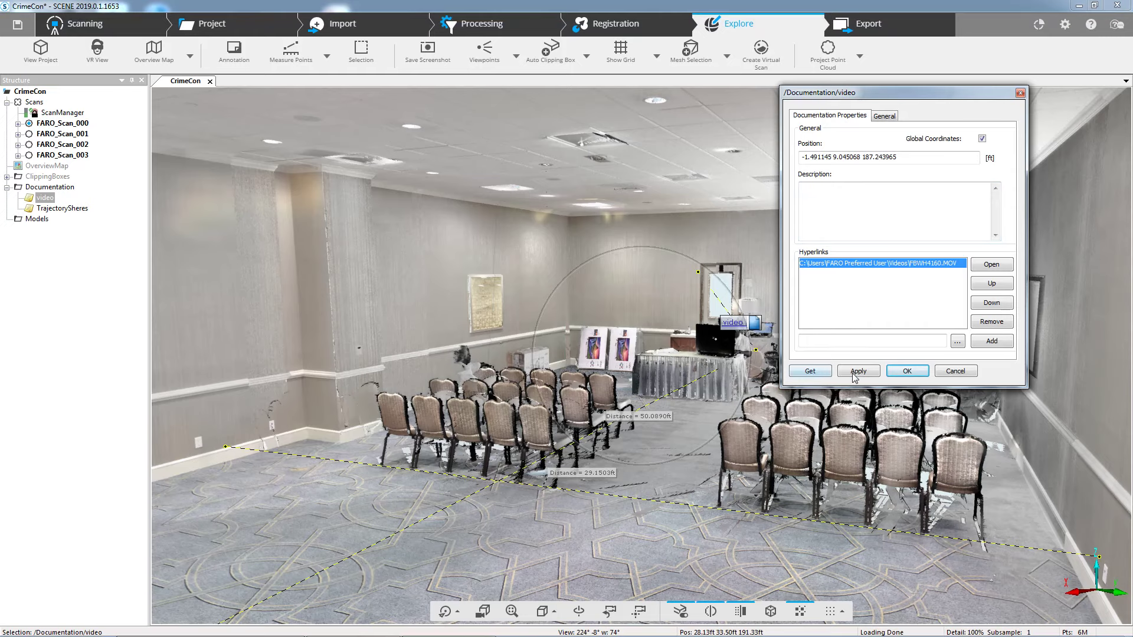
click(906, 371)
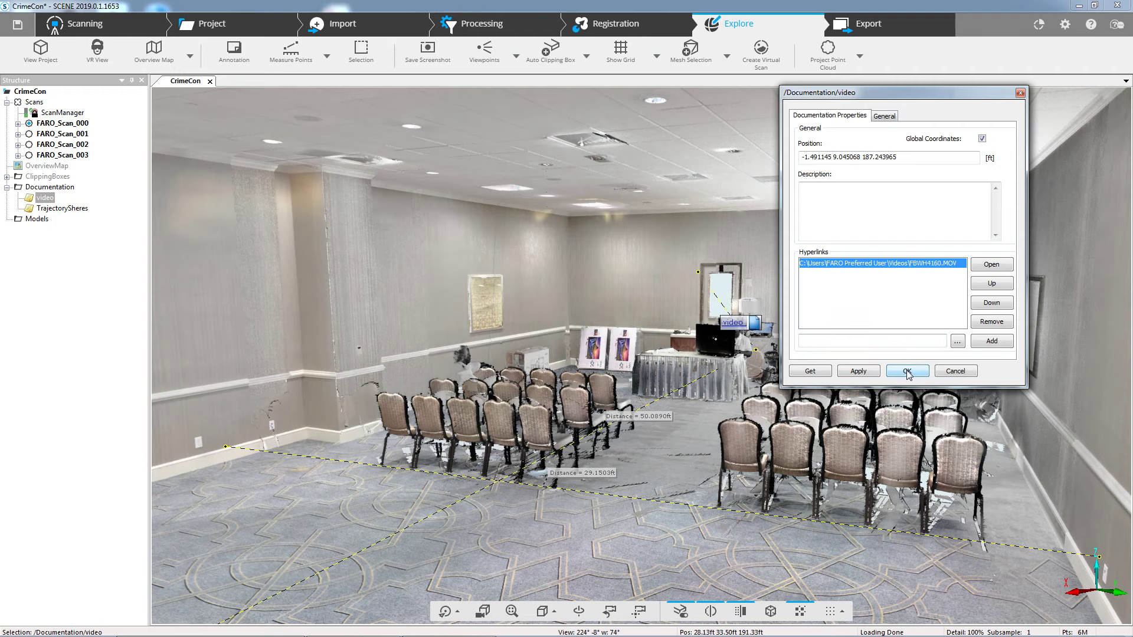
click(906, 371)
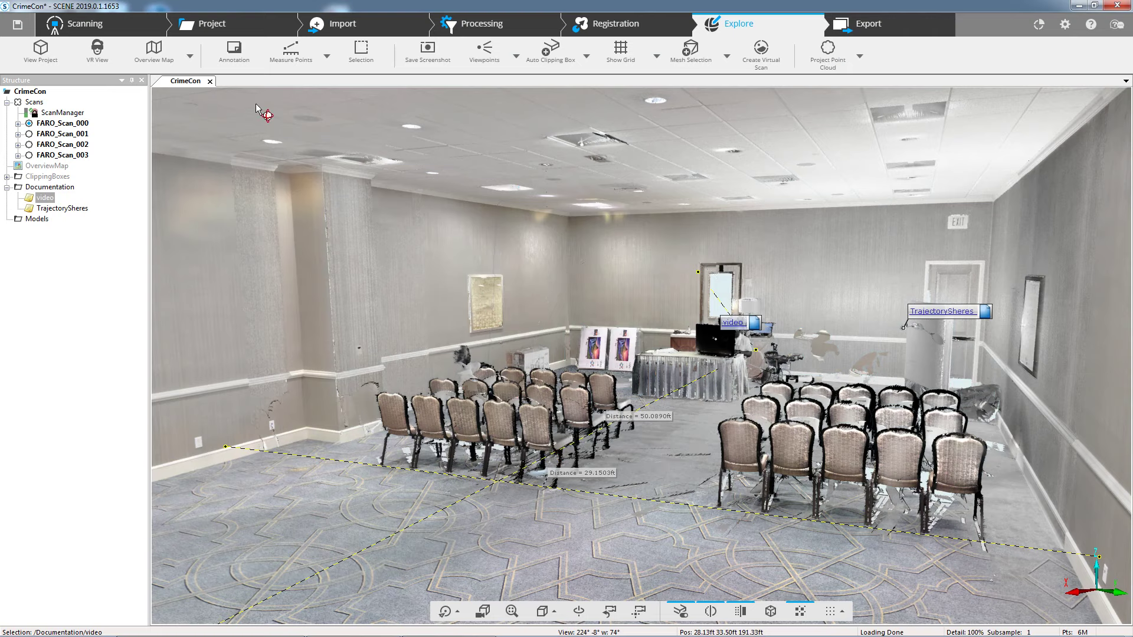
- Create another annotation on the framed picture on the side wall and start browsing for a file to link
click(229, 55)
click(487, 300)
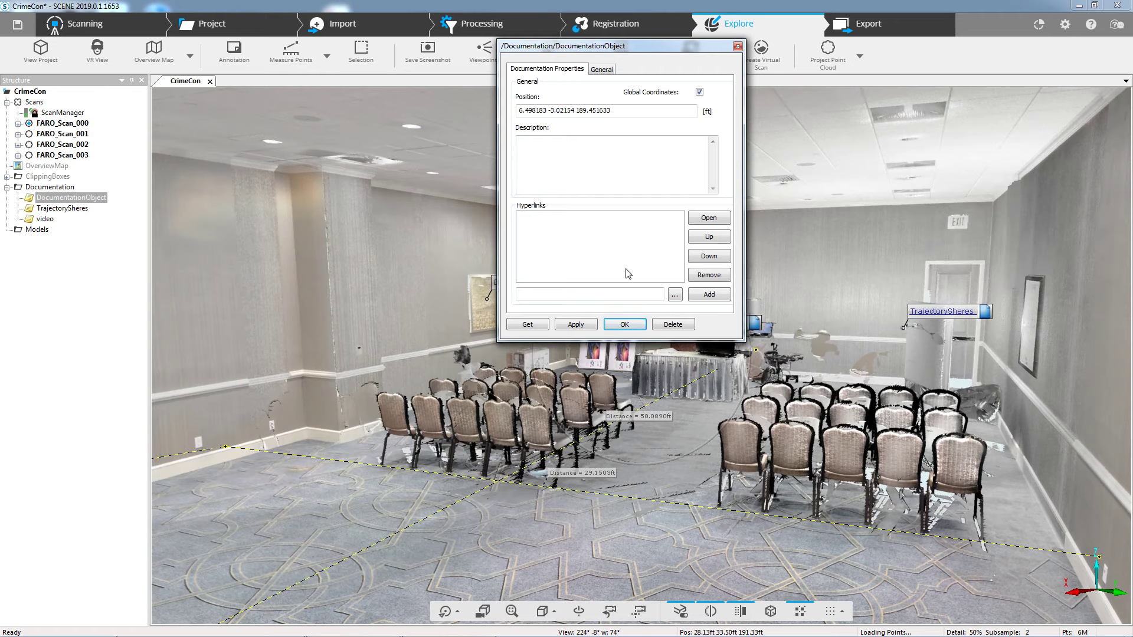
click(675, 297)
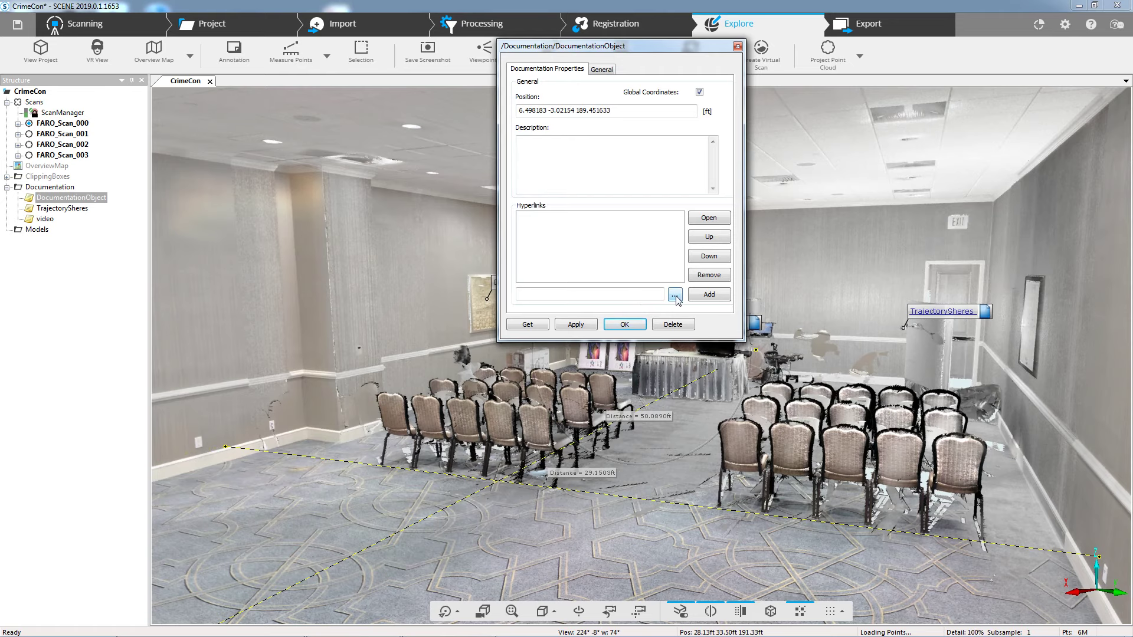
click(675, 298)
click(675, 296)
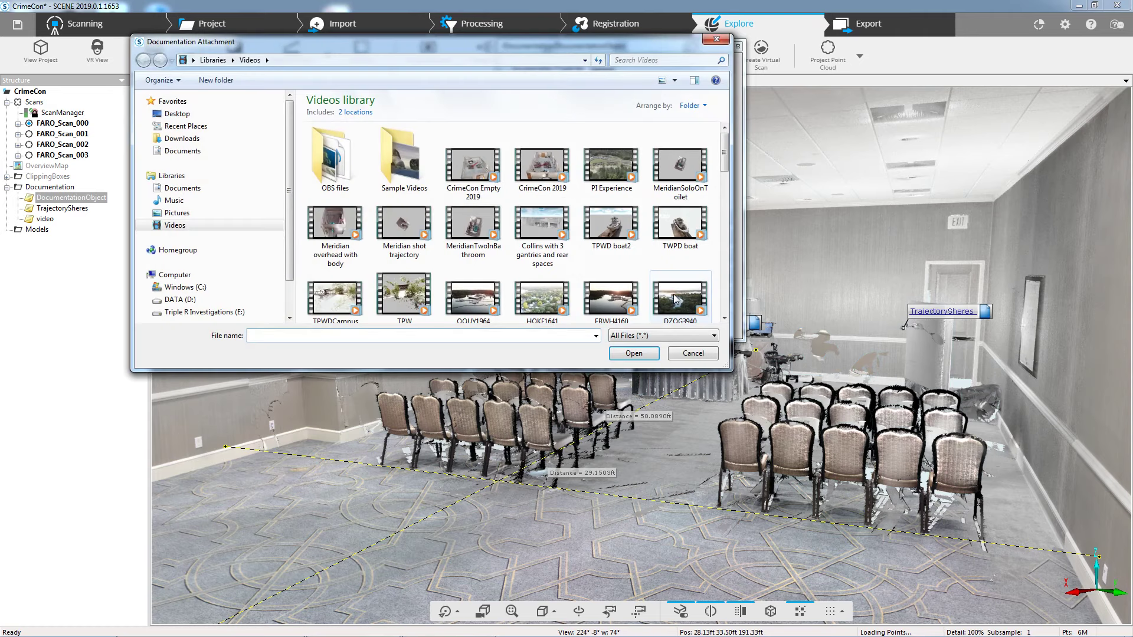
- Choose the TRI Logo Pro A2-02 image from the Pictures library as the file to link to the new annotation
click(193, 215)
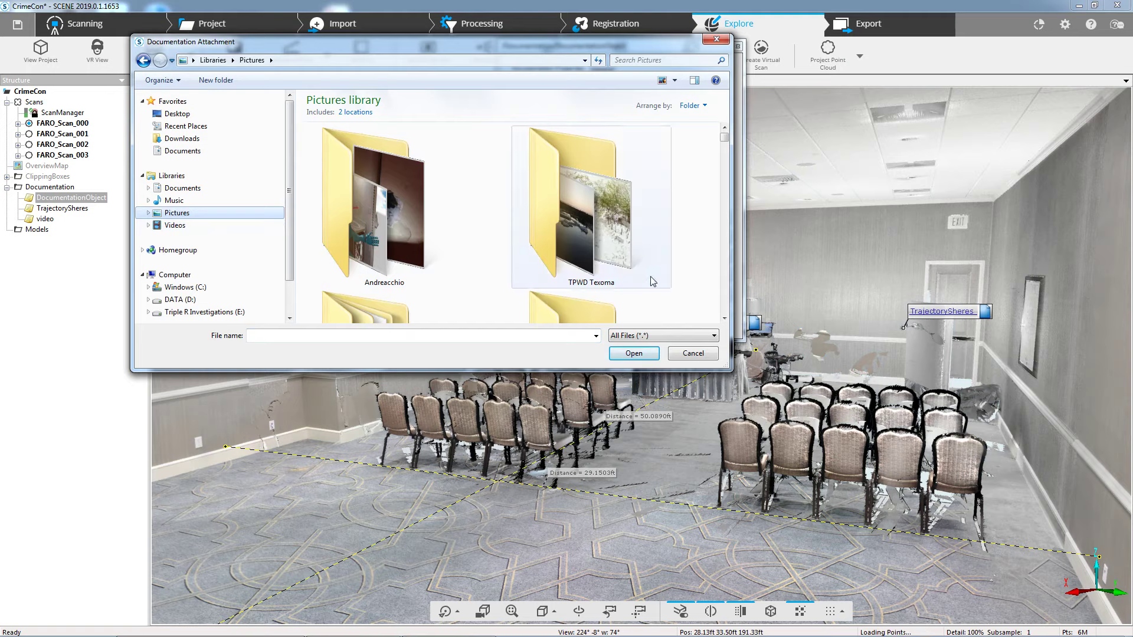
scroll(724, 305, down, 5)
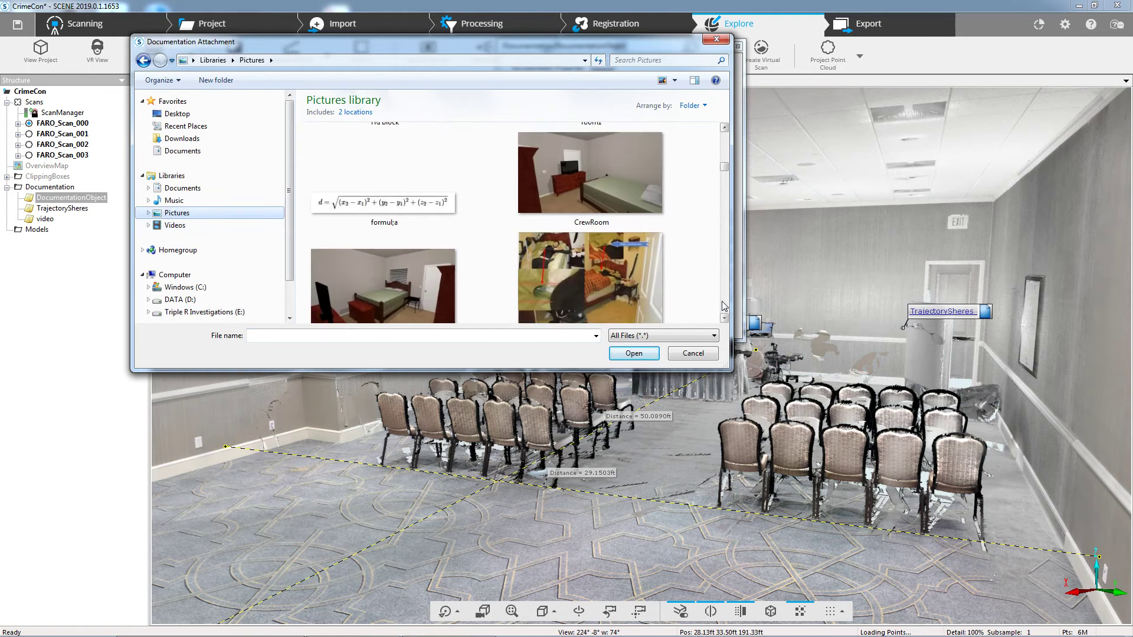
scroll(724, 305, down, 10)
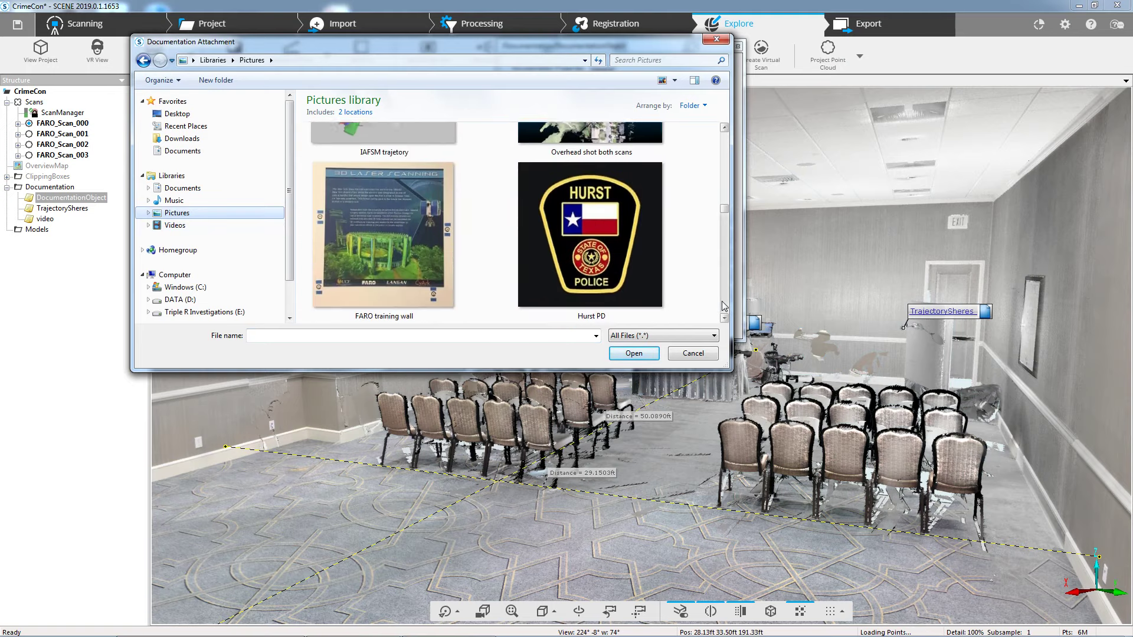
scroll(724, 306, down, 10)
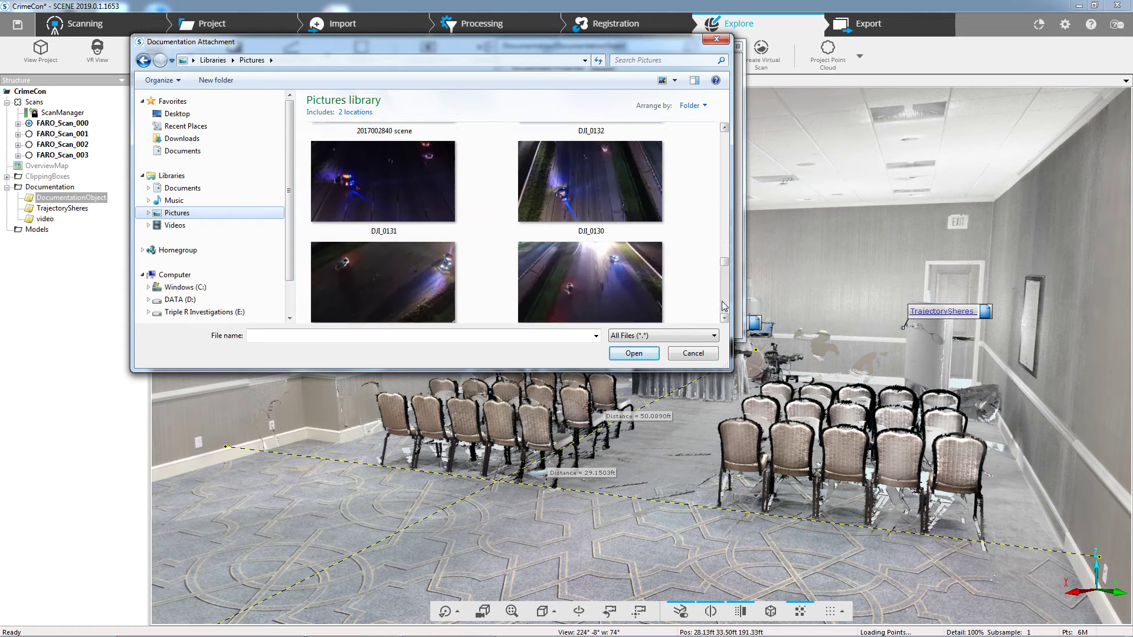
scroll(724, 306, down, 10)
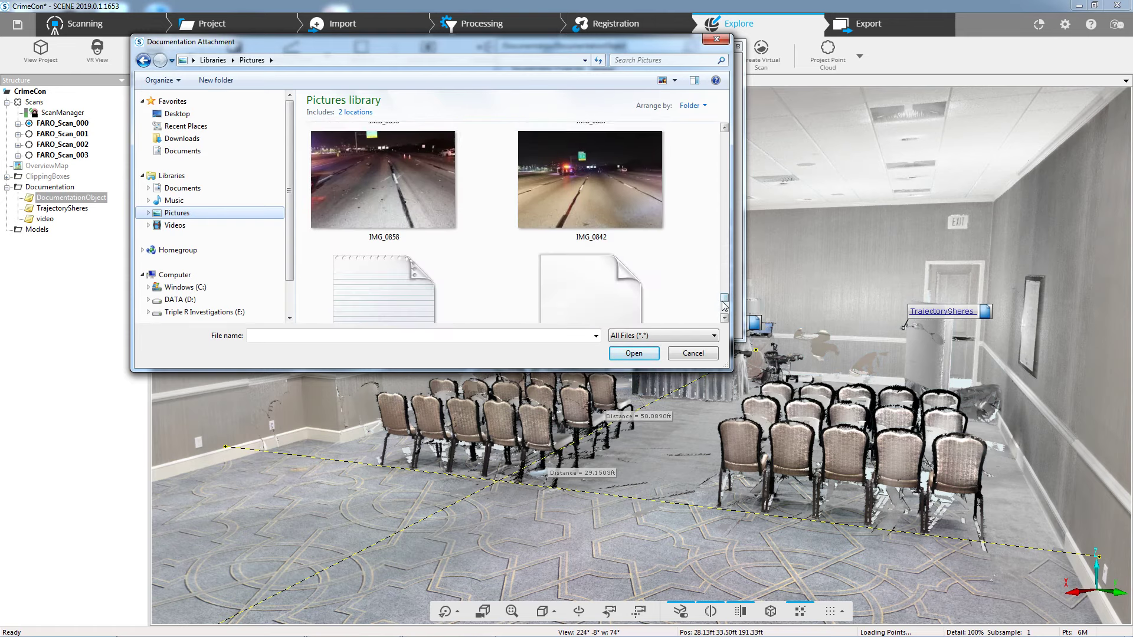
scroll(725, 306, down, 1)
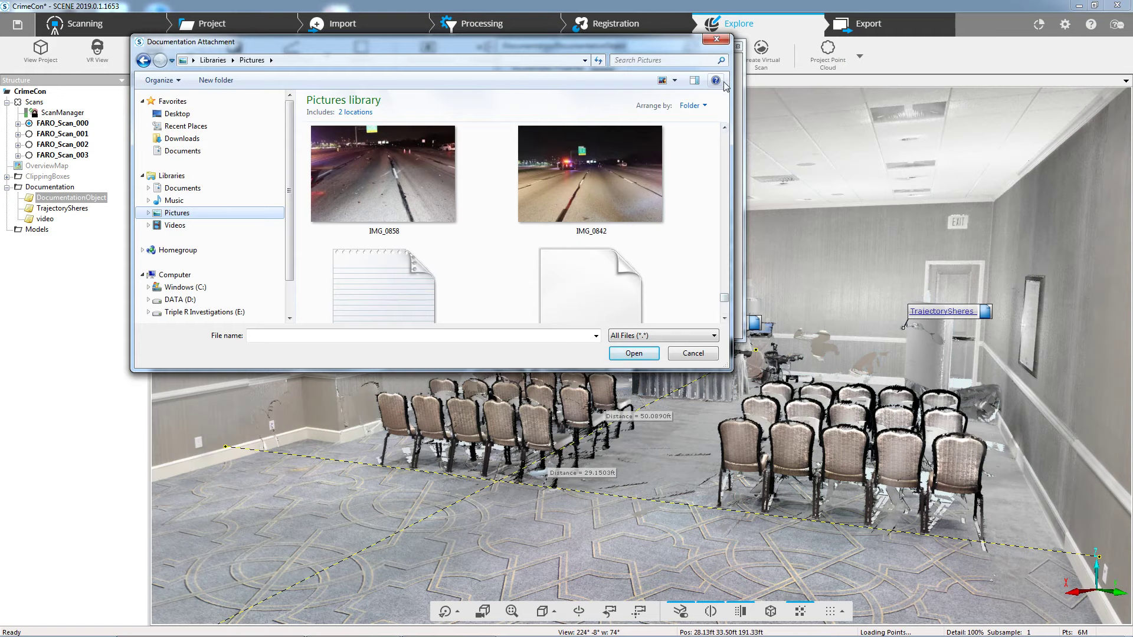
drag(732, 161, 994, 207)
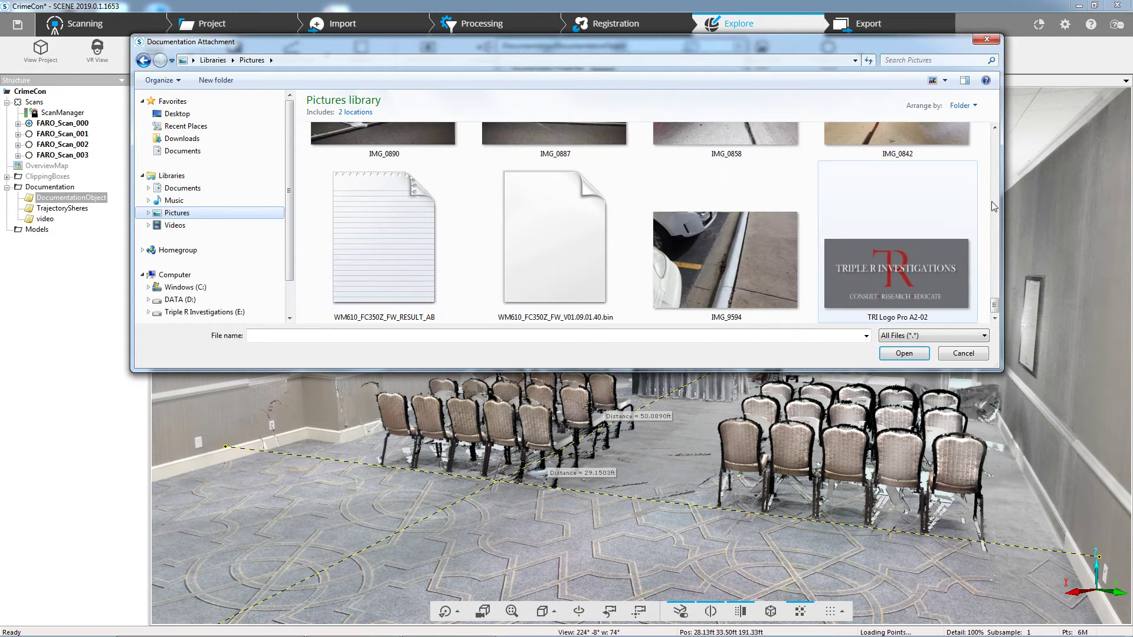
click(885, 277)
click(904, 352)
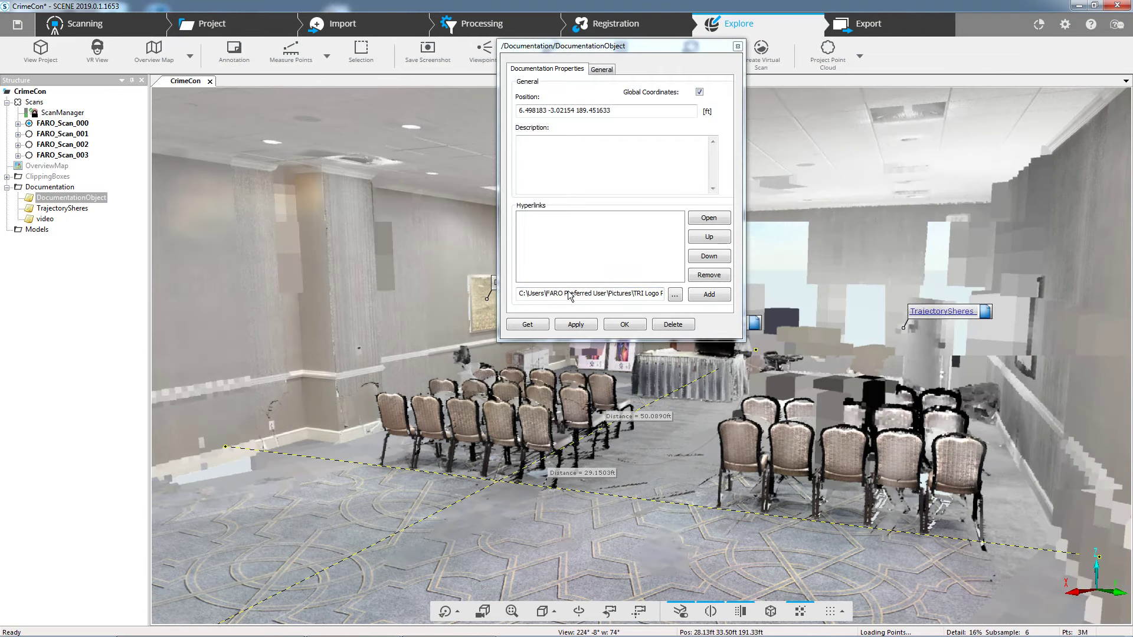
- Add the chosen TRI Logo Pro A2-02 image to the annotation's hyperlinks and name the annotation "picture"
click(709, 294)
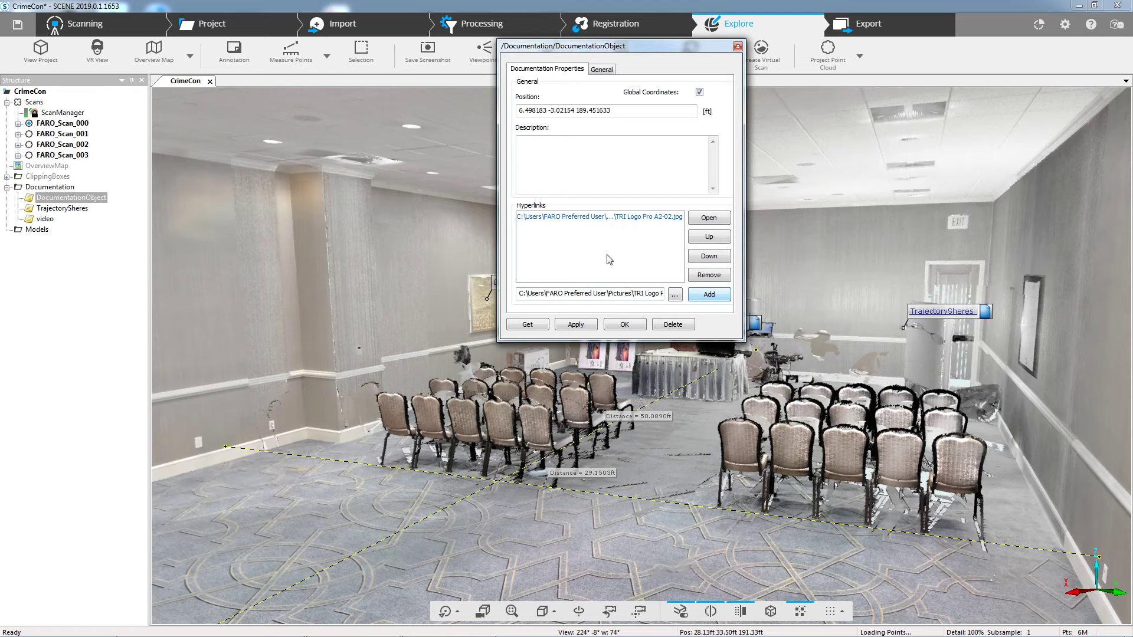
click(591, 218)
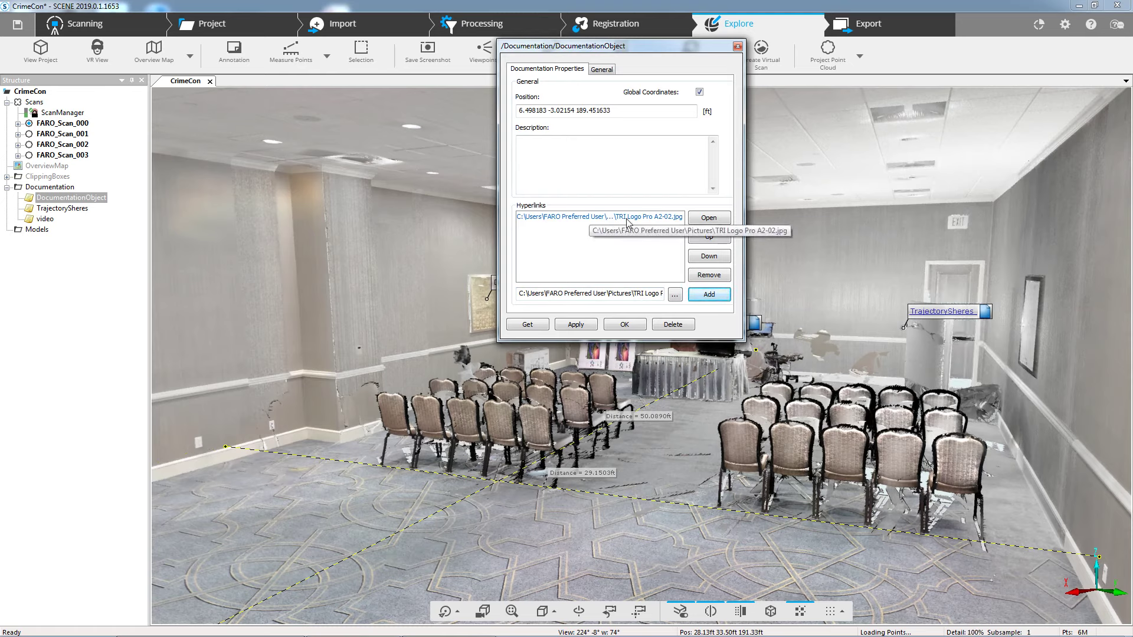
click(601, 70)
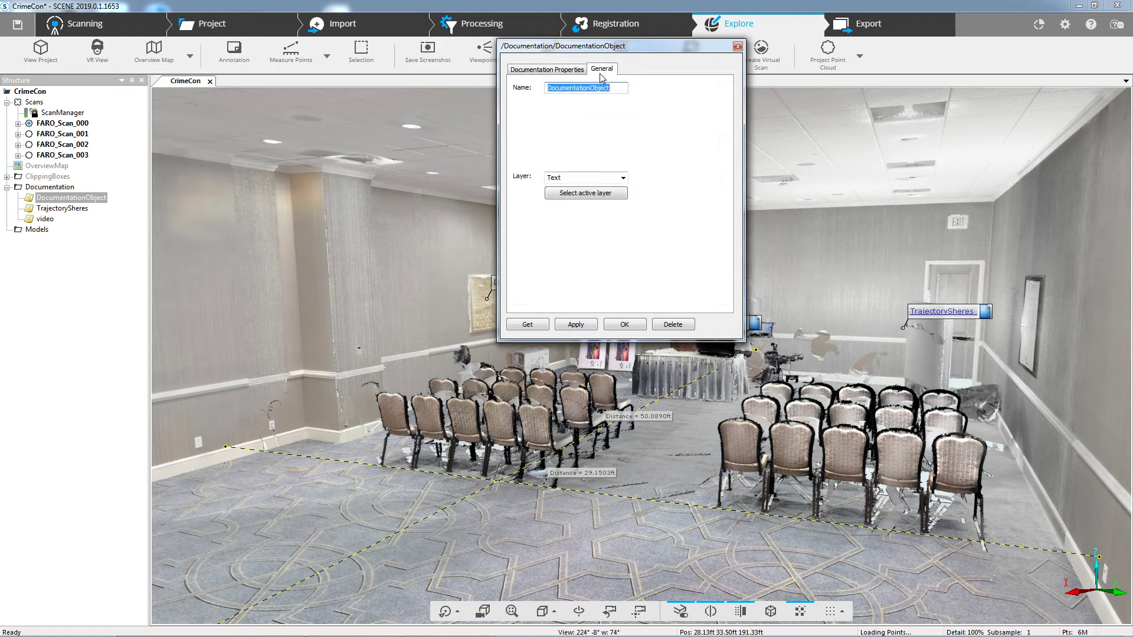
text(p)
key(ctrl)
key(ctrl)
key(ctrl)
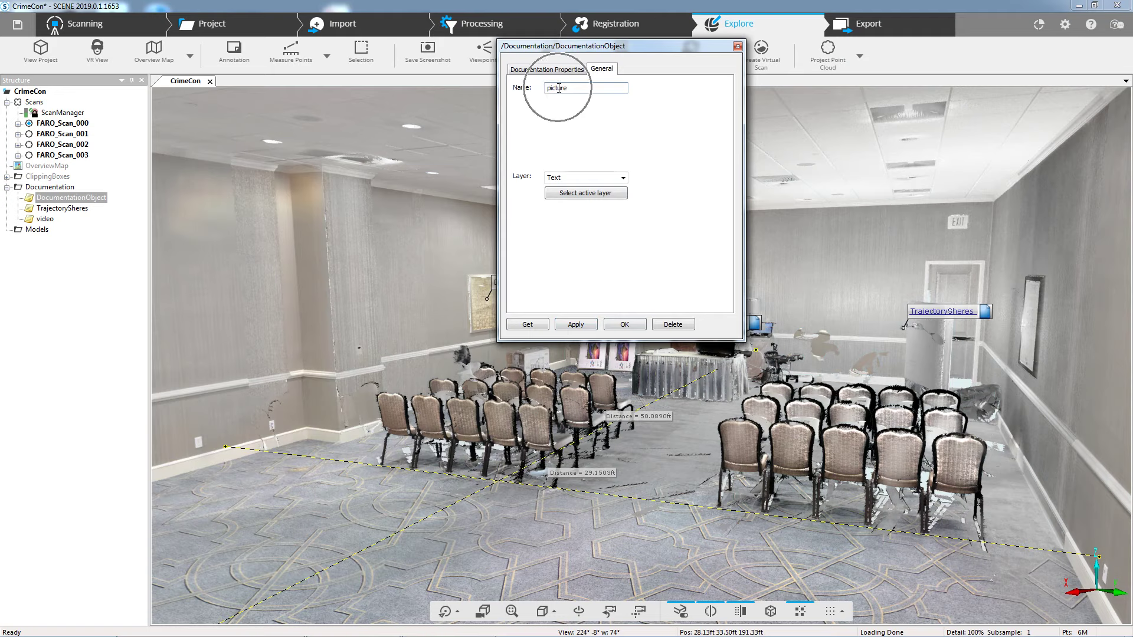
- Move the properties window clear of the annotation, apply the new name and hyperlink, and accept the properties
click(547, 70)
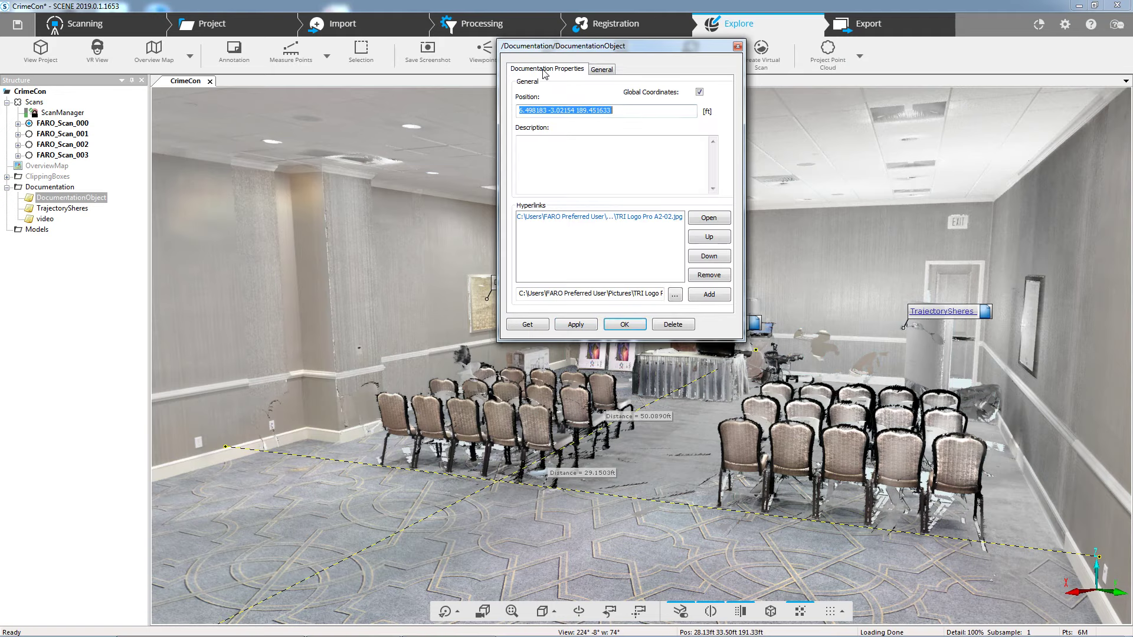
drag(545, 56, 762, 86)
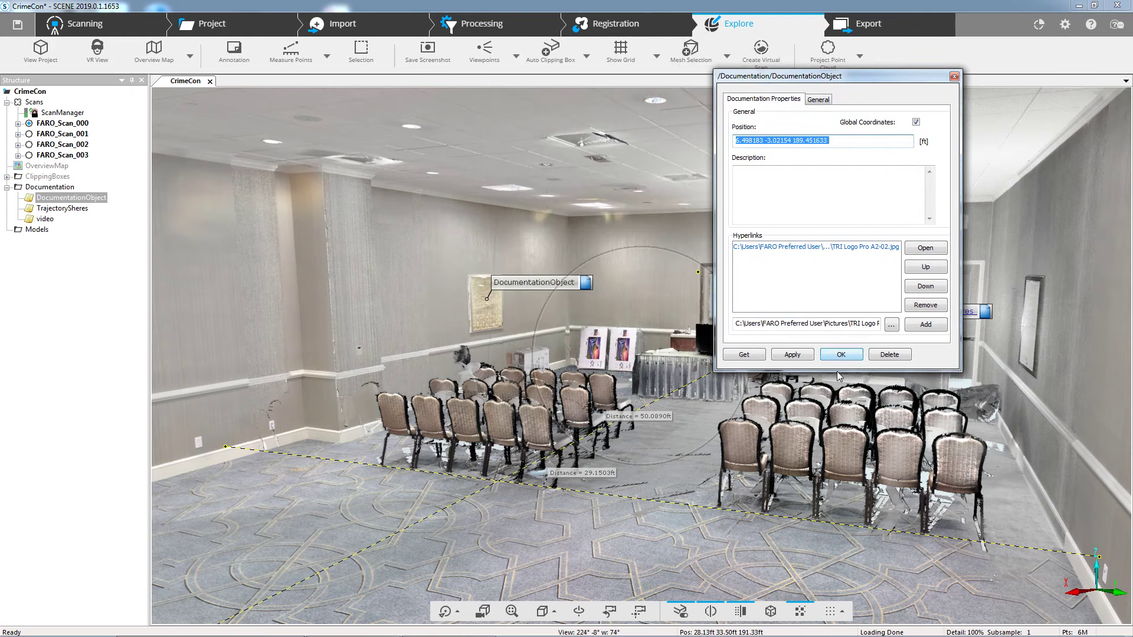
click(790, 357)
click(790, 357)
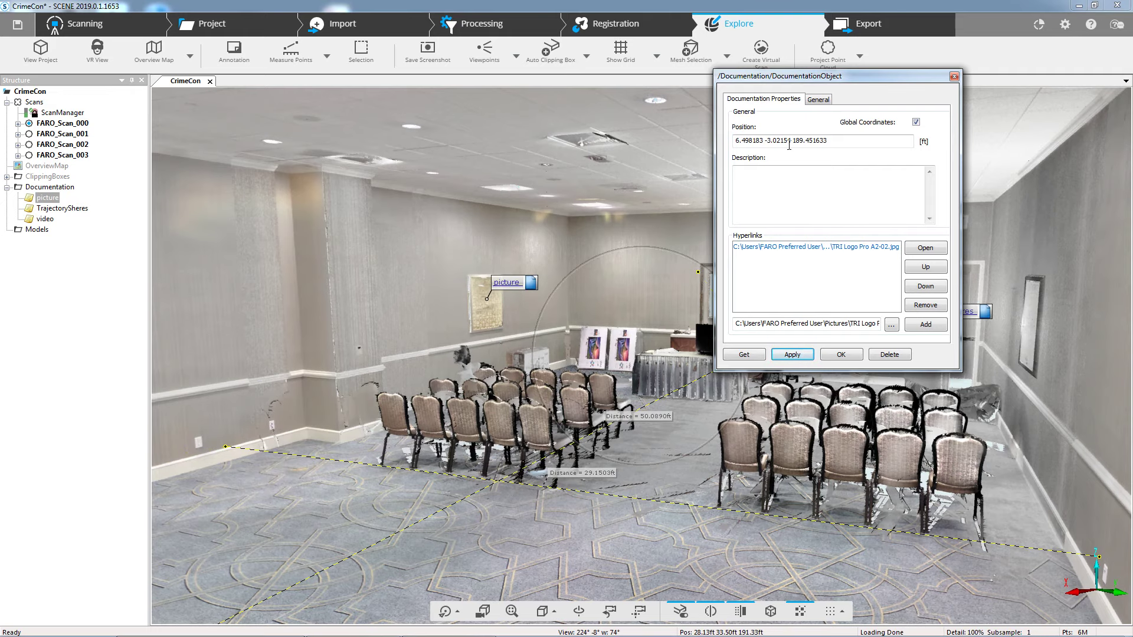
click(818, 100)
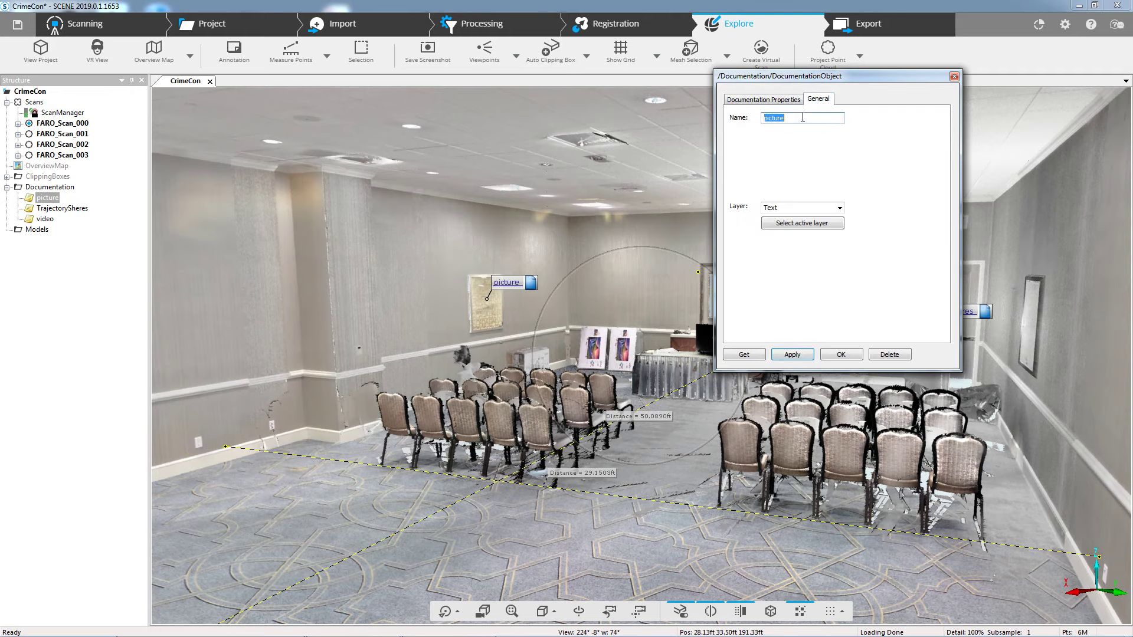
click(762, 102)
click(840, 355)
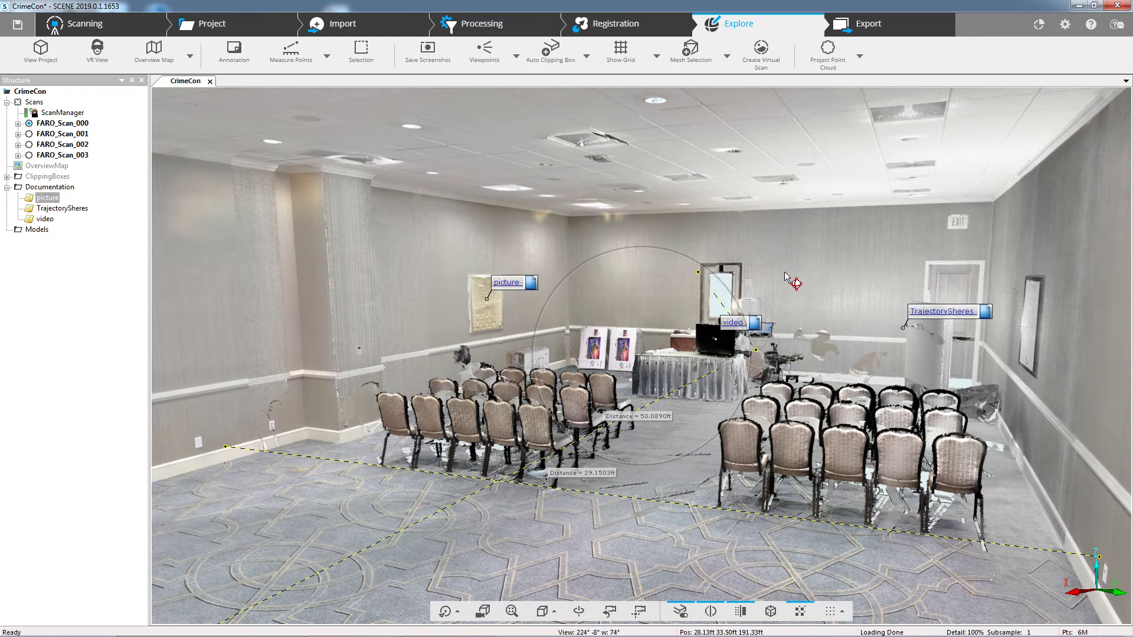
- Open the linked TRI Logo Pro A2-02 image from the picture annotation's properties, close the viewer and accept the properties
scroll(784, 272, down, 10)
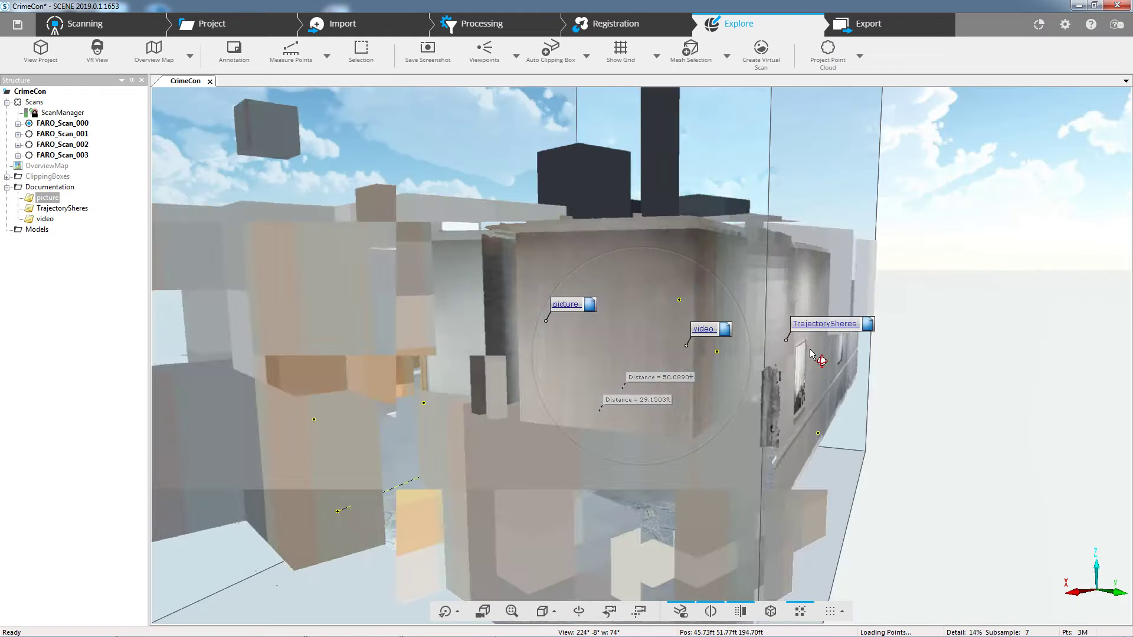
drag(785, 383, 352, 404)
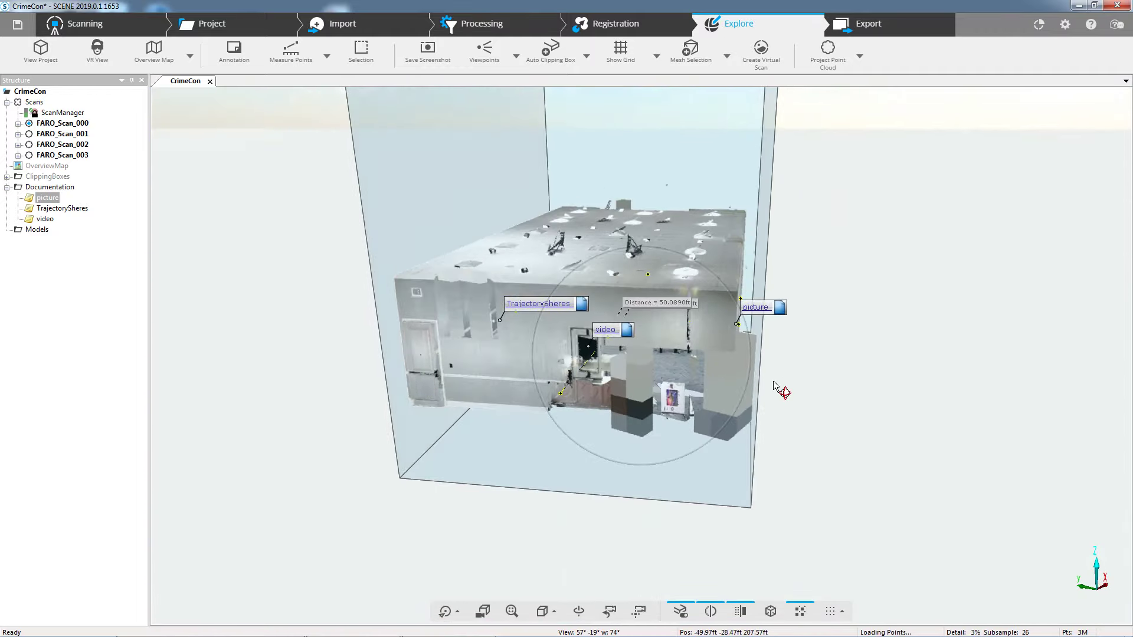
right_click(765, 311)
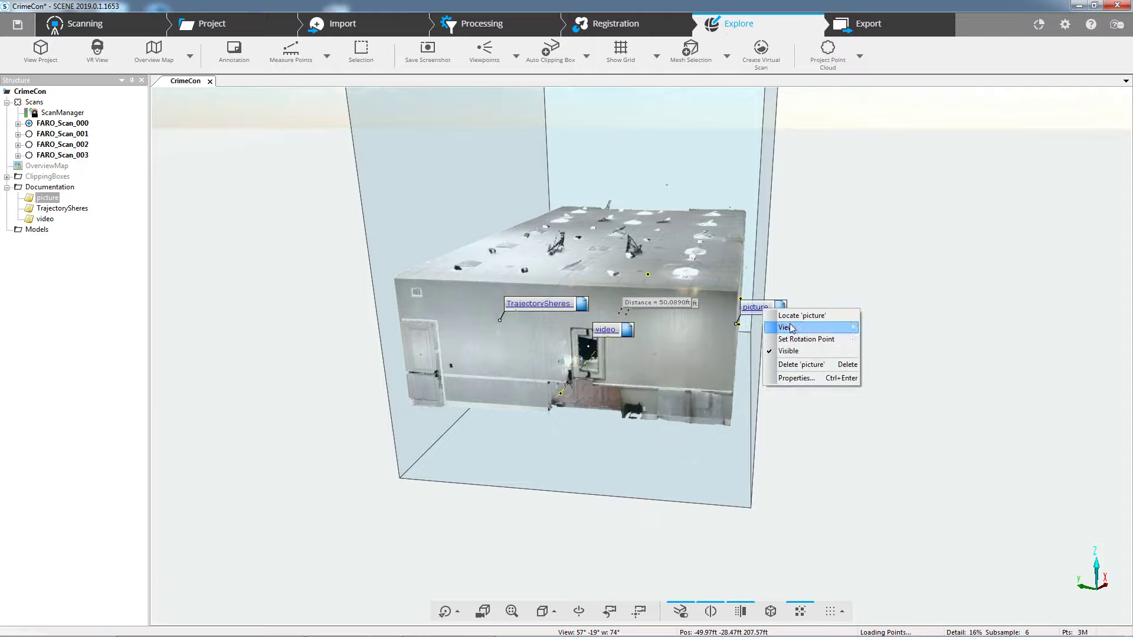
click(794, 380)
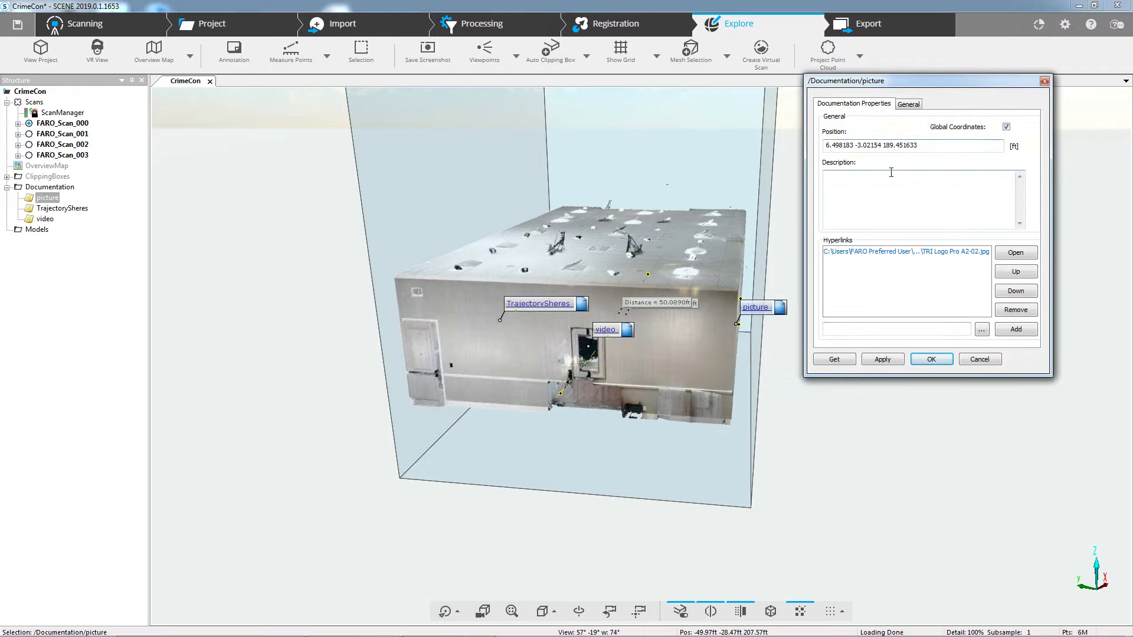
double_click(887, 256)
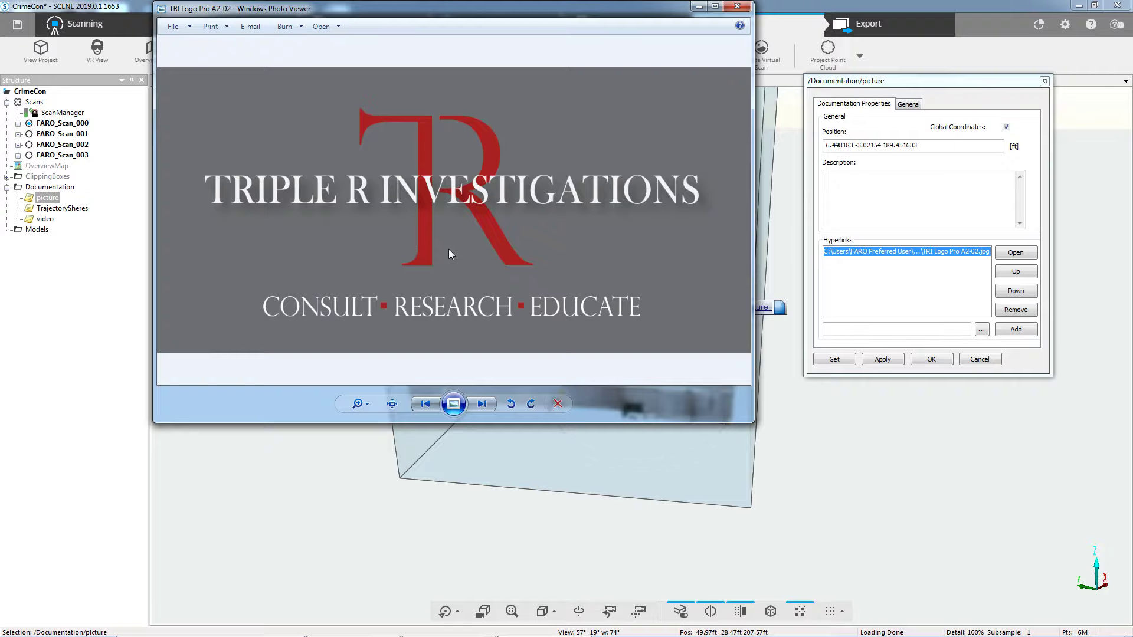
click(741, 7)
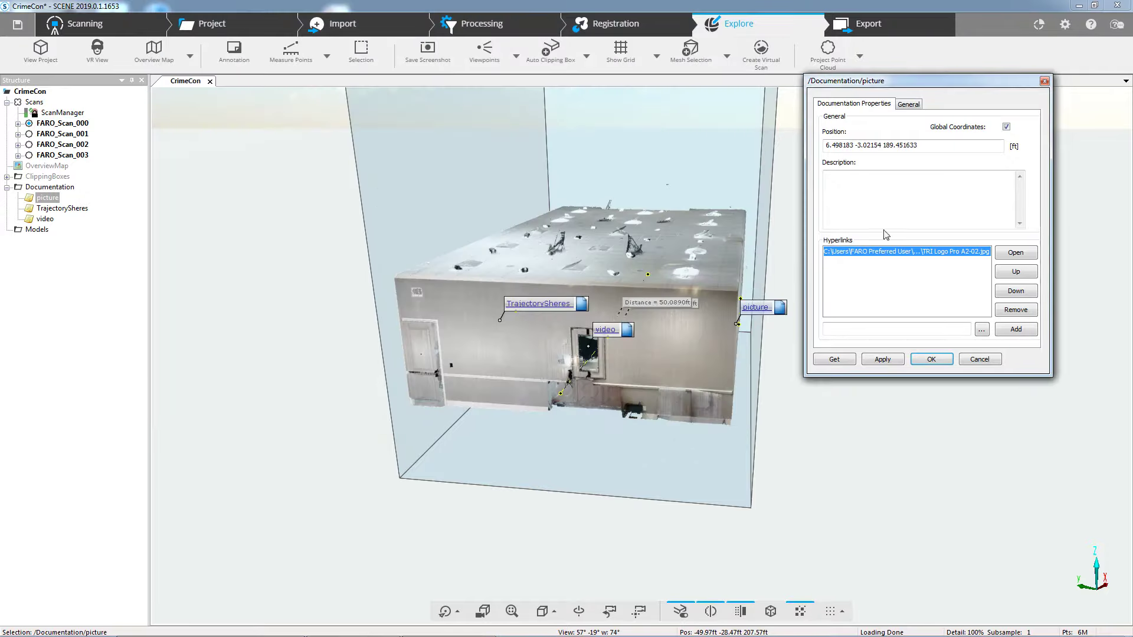
click(930, 360)
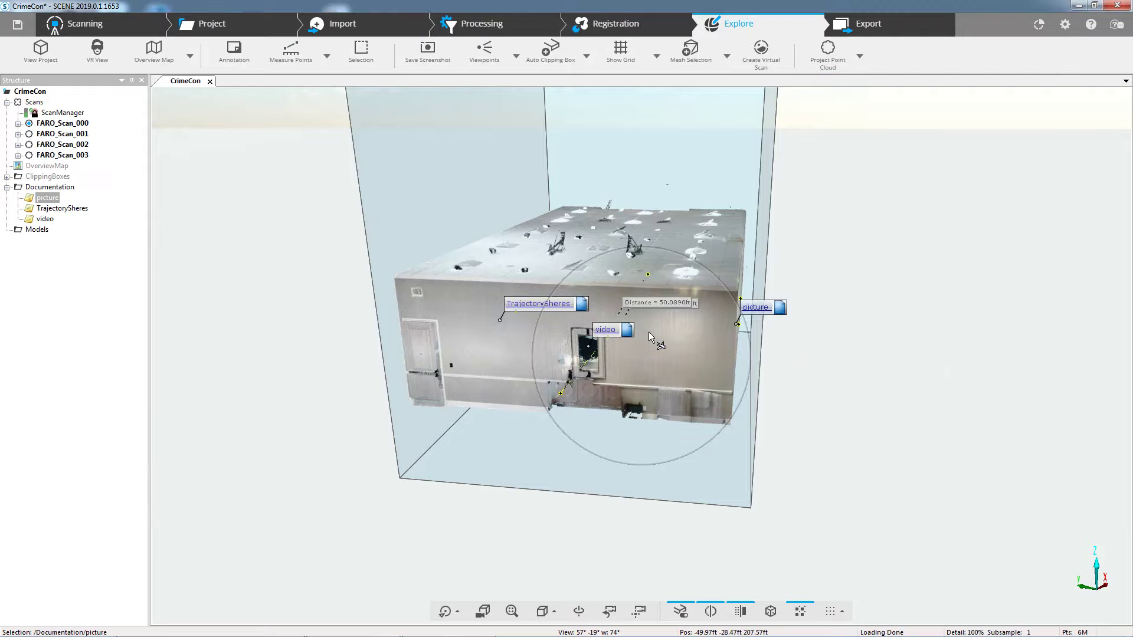
- Play the CrimeCon Empty 2019.mp4 video linked in the TrajectorySheres annotation's properties, close the player and dismiss the properties
click(520, 305)
right_click(521, 308)
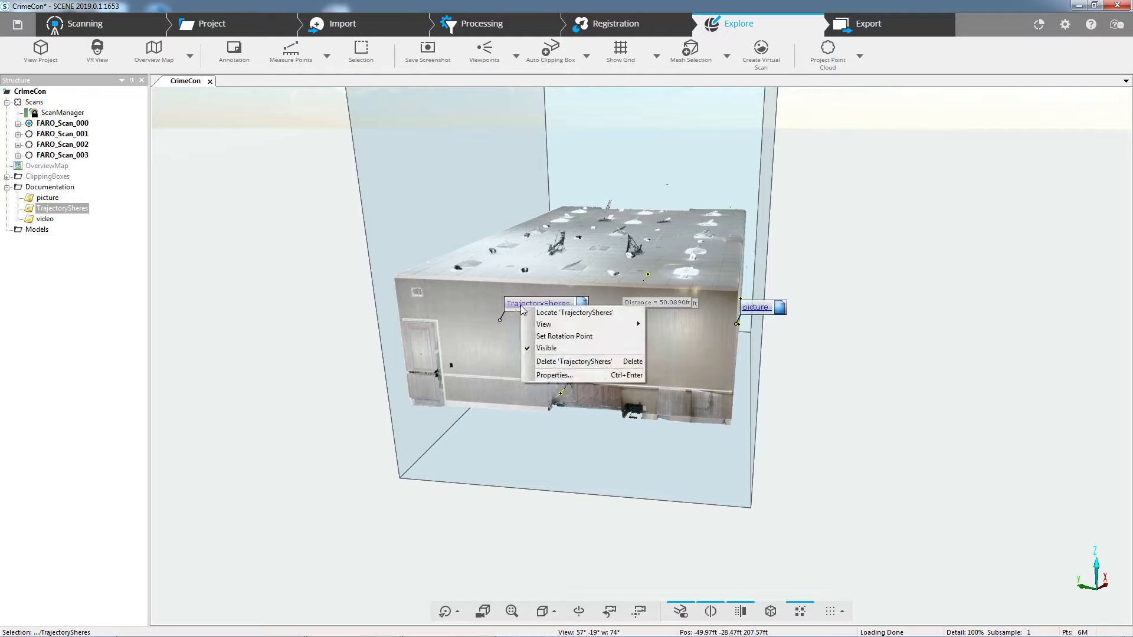
click(567, 377)
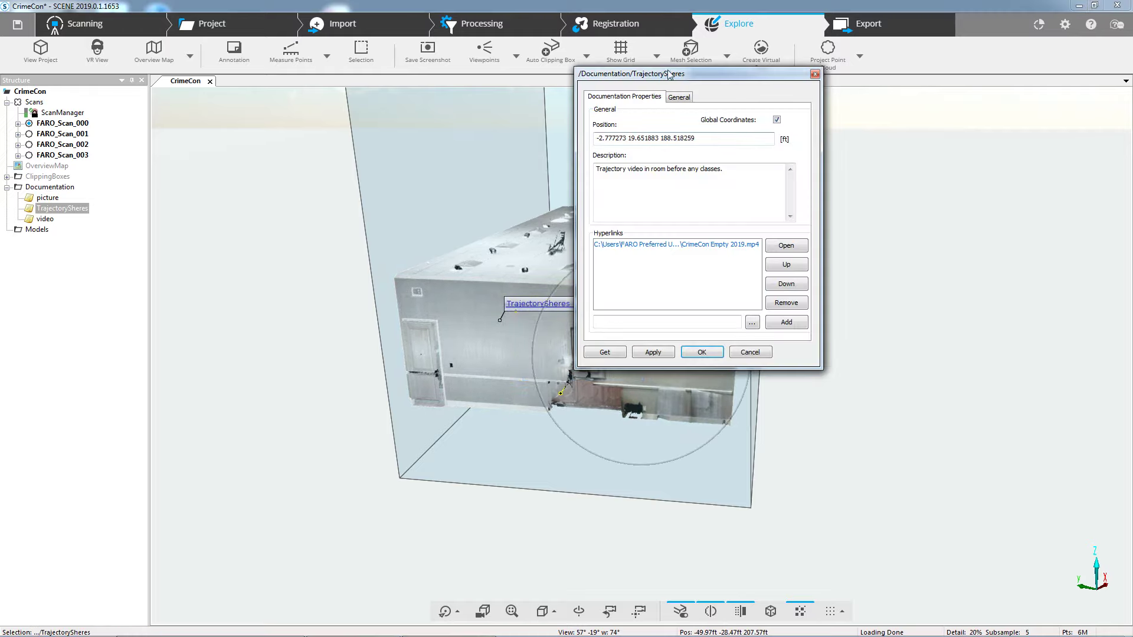
double_click(668, 243)
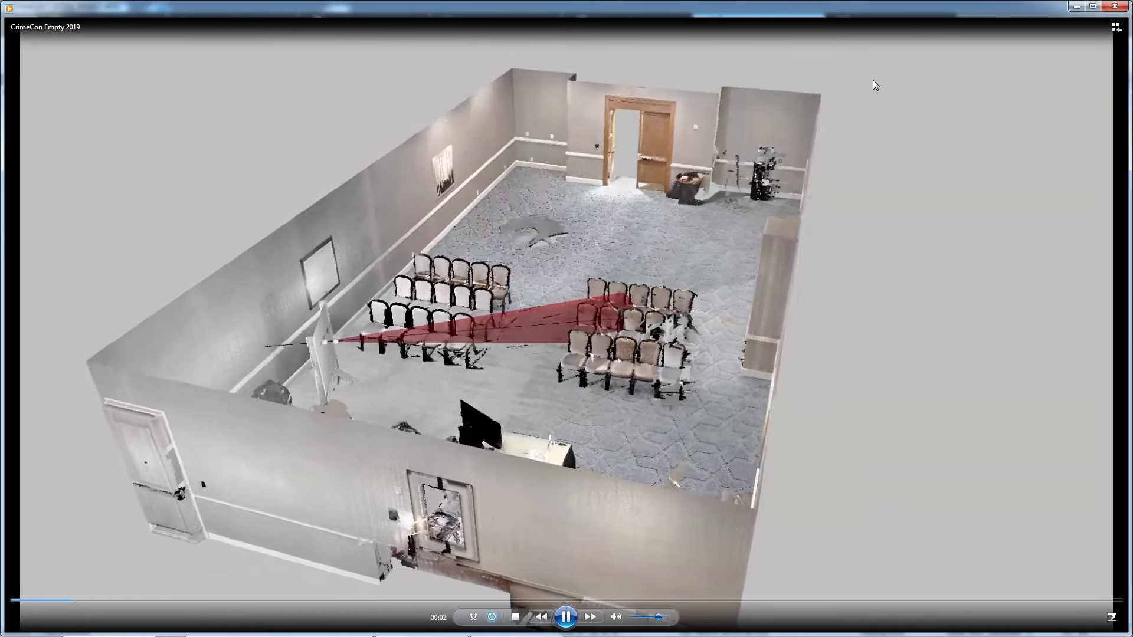
click(1111, 7)
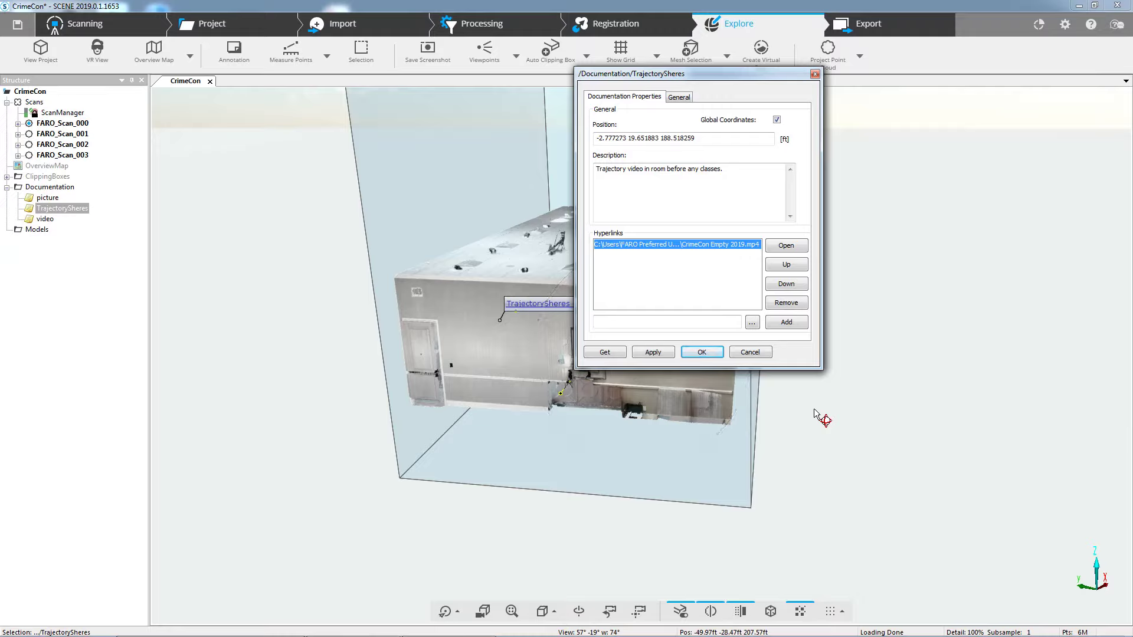
click(745, 353)
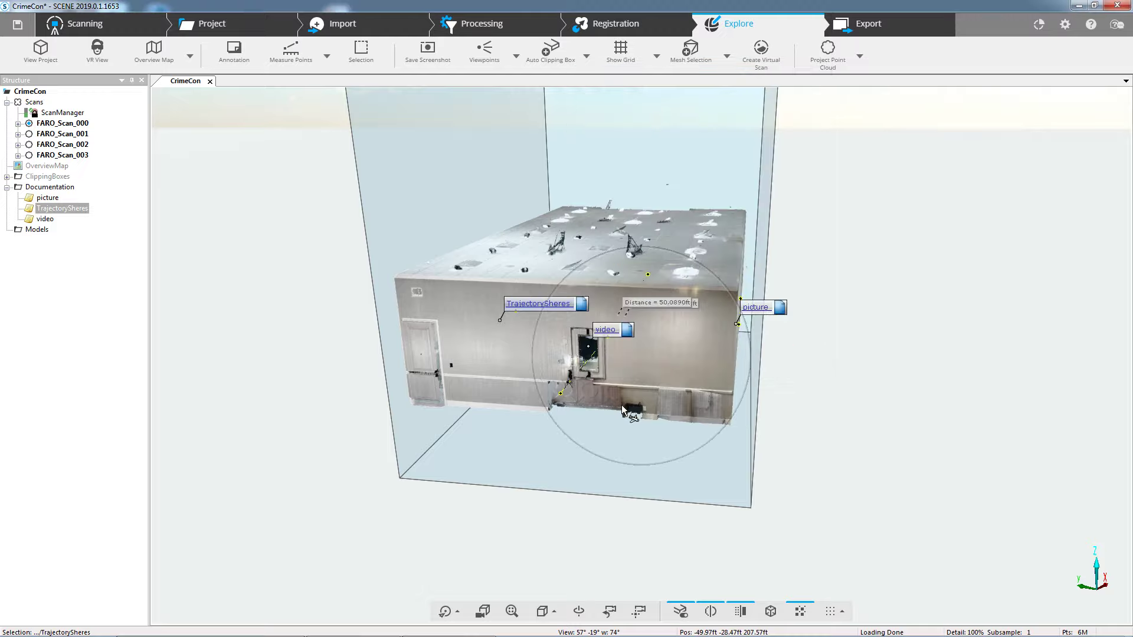